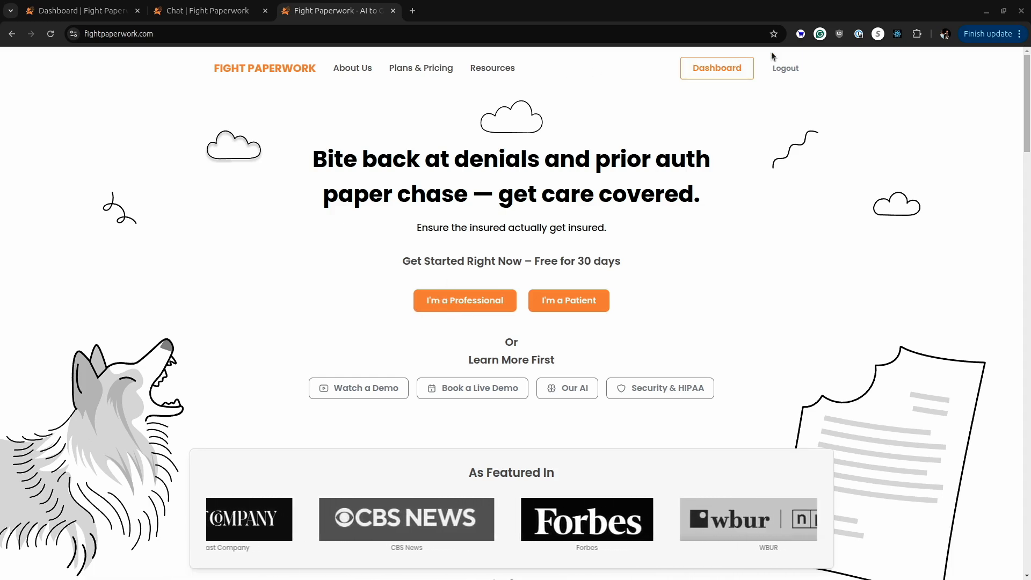
Start a new appeal from the dashboard, enter the patient's first and last name, and continue to the denial information.
click(706, 67)
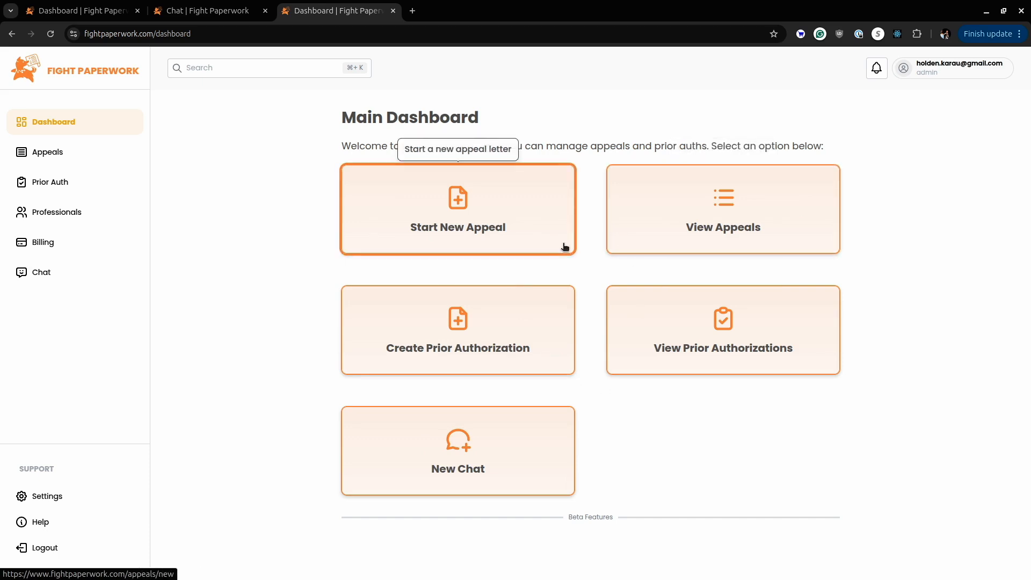
click(508, 238)
click(421, 350)
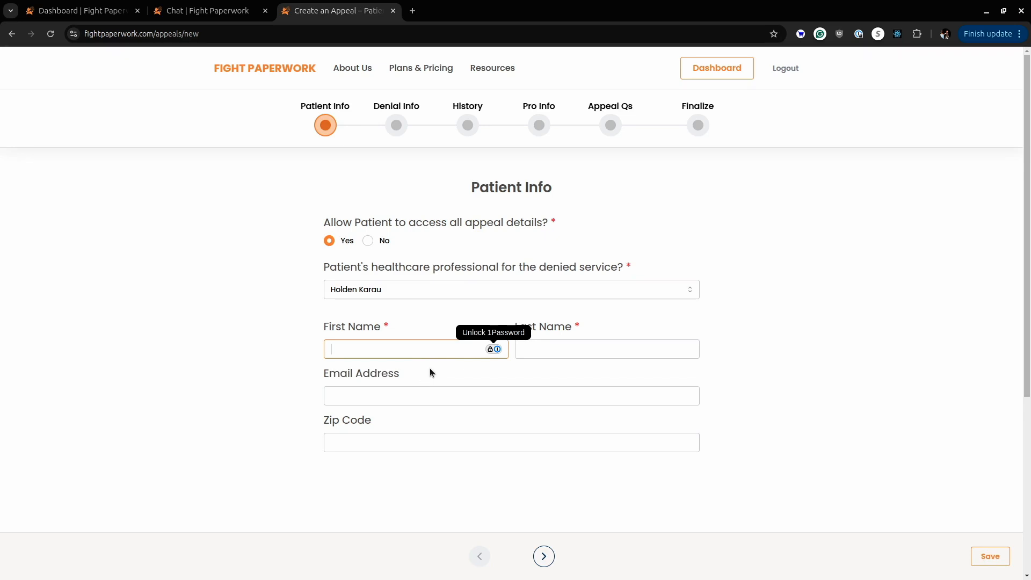
text(Timbit)
key(Tab)
text(Karau)
key(Tab)
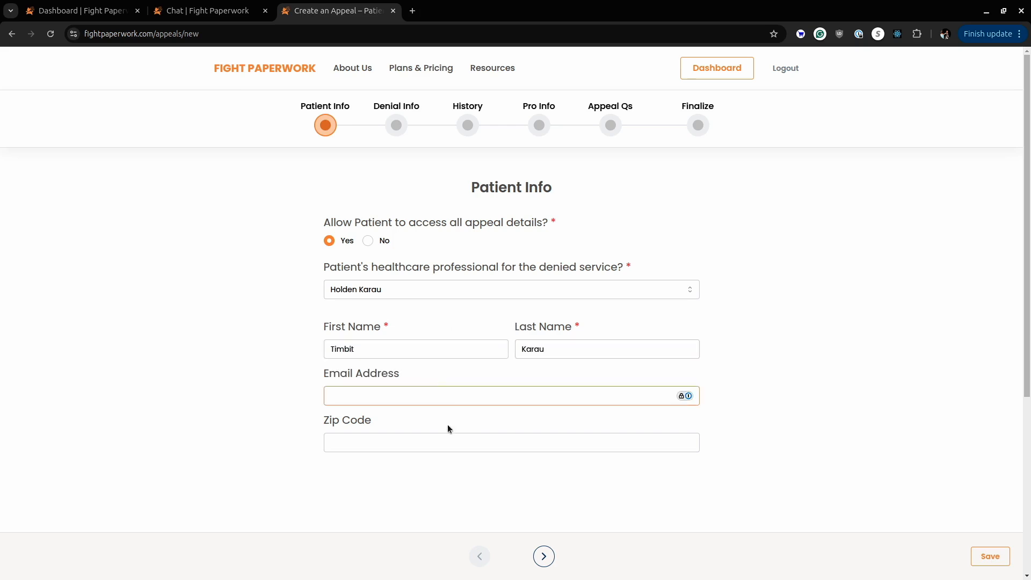
click(546, 554)
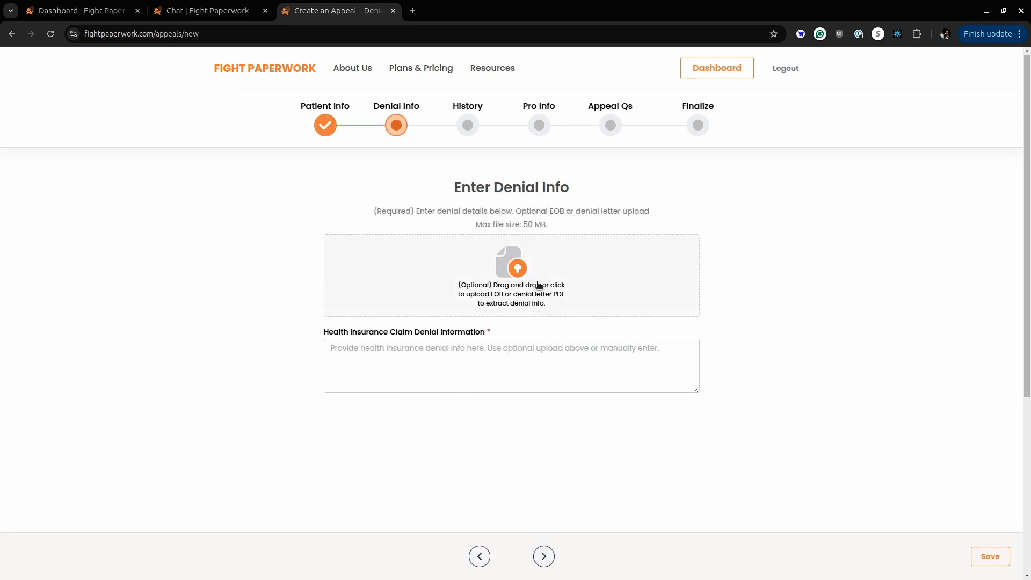
Upload the UHC PrEP denial letter PDF from the sample folder and submit it, skipping the ML processing.
click(539, 285)
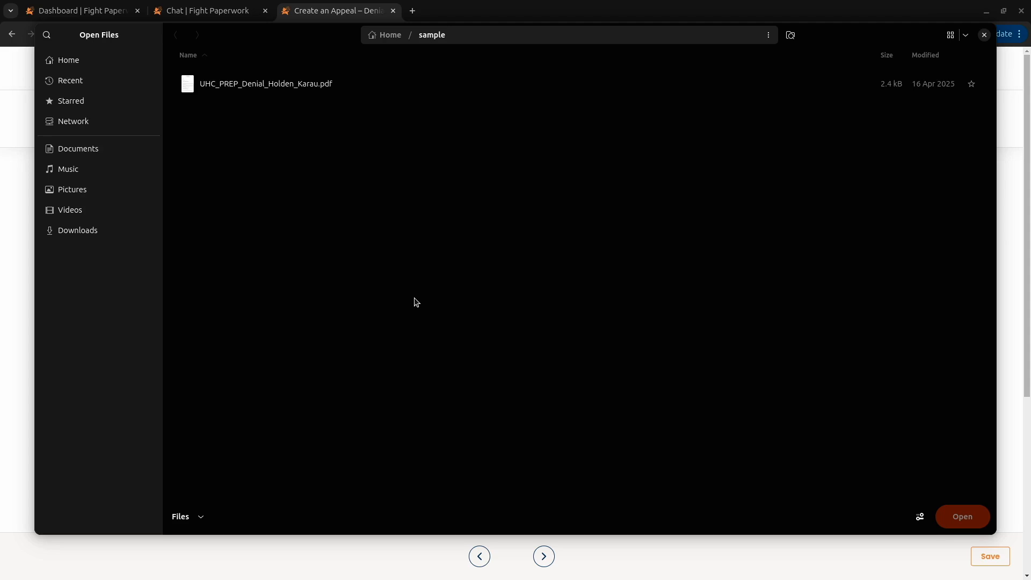
click(329, 88)
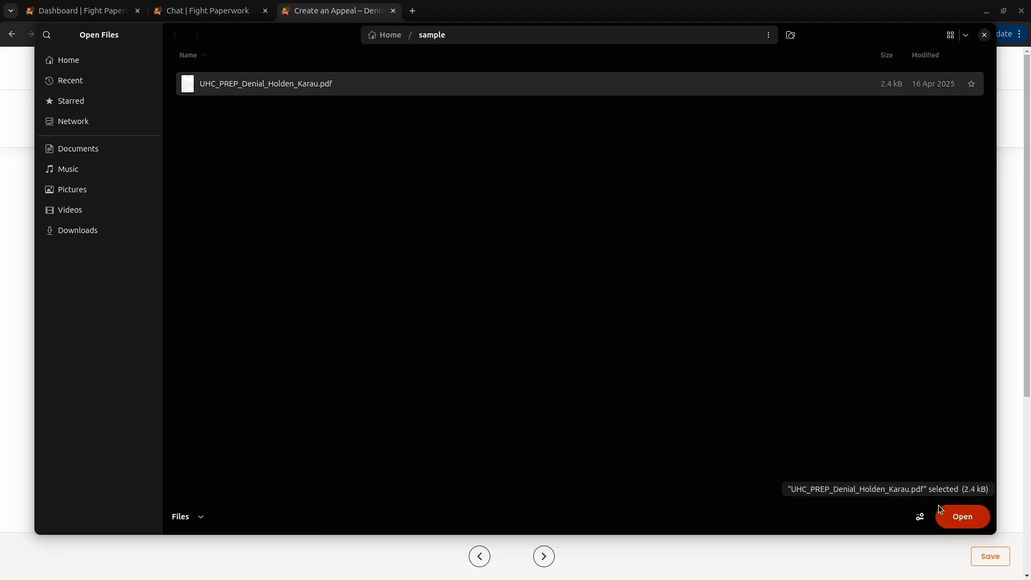
click(951, 517)
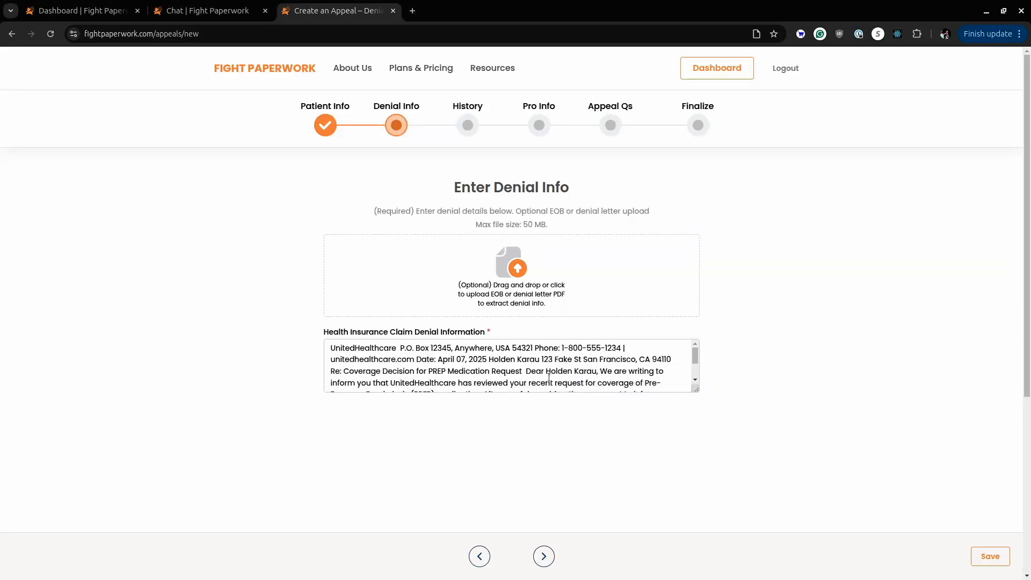
click(544, 555)
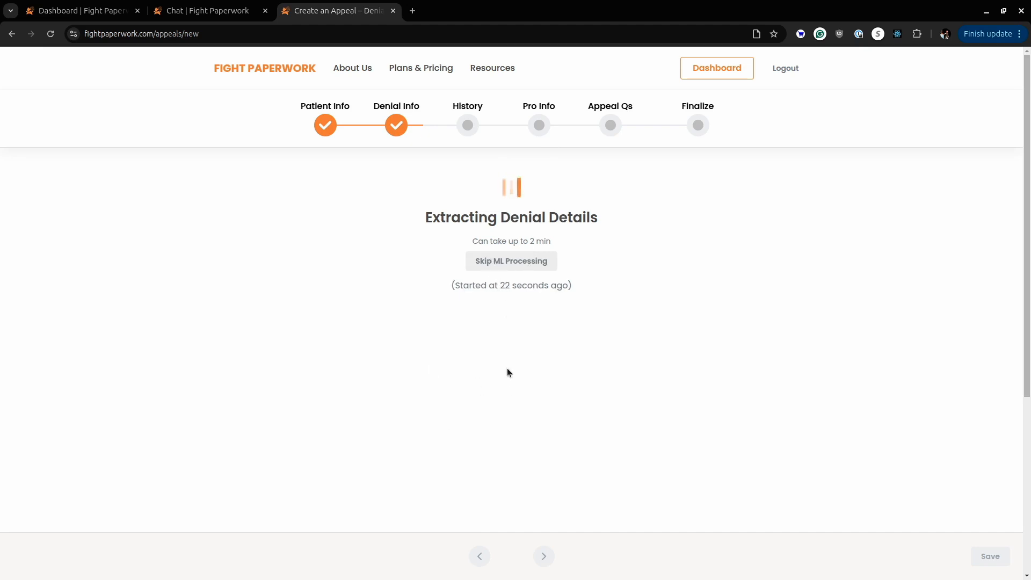
click(532, 268)
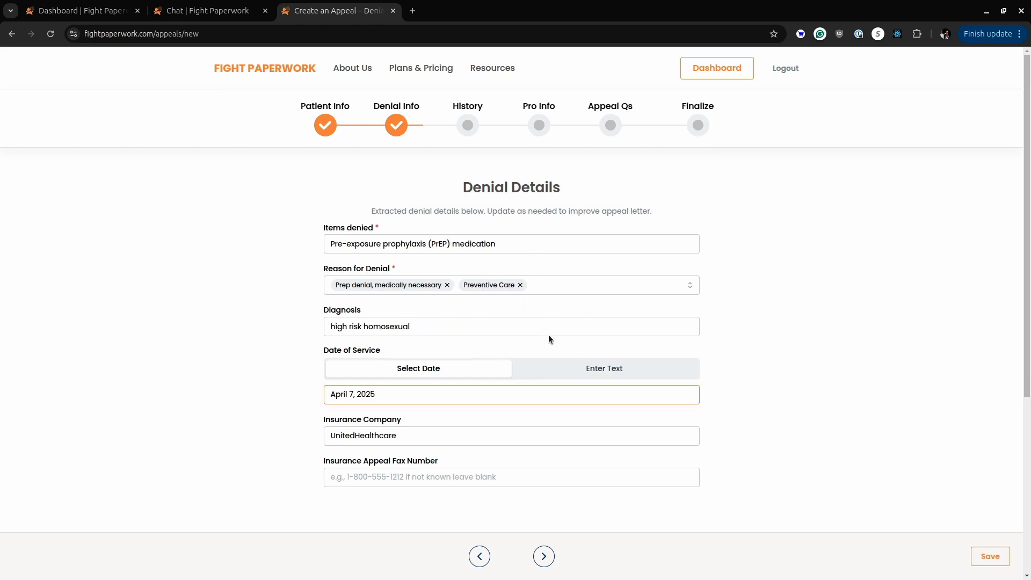
Accept the extracted denial details, leave the health history blank, and keep both professional information answers at Not Sure.
scroll(518, 415, down, 3)
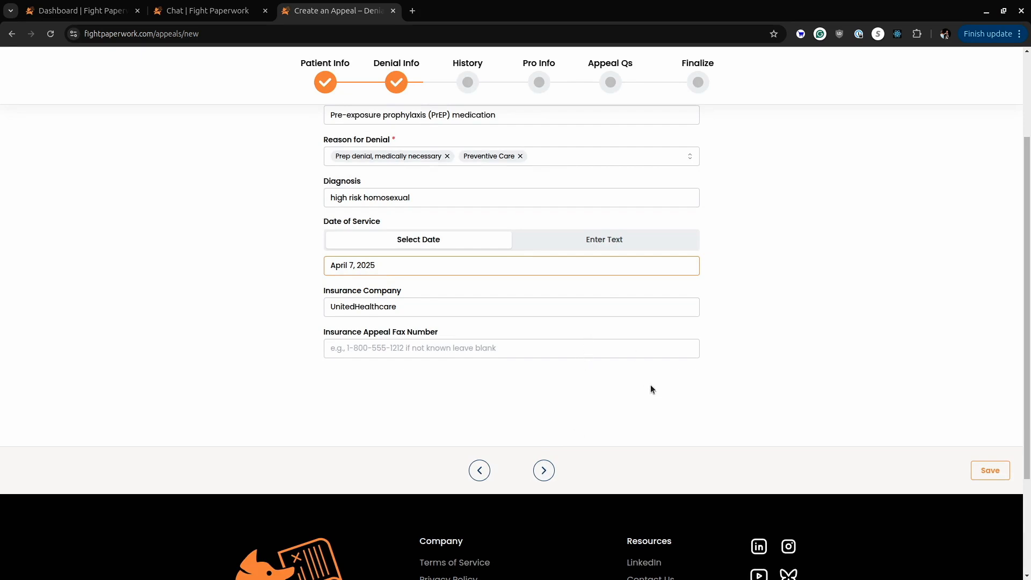
click(543, 470)
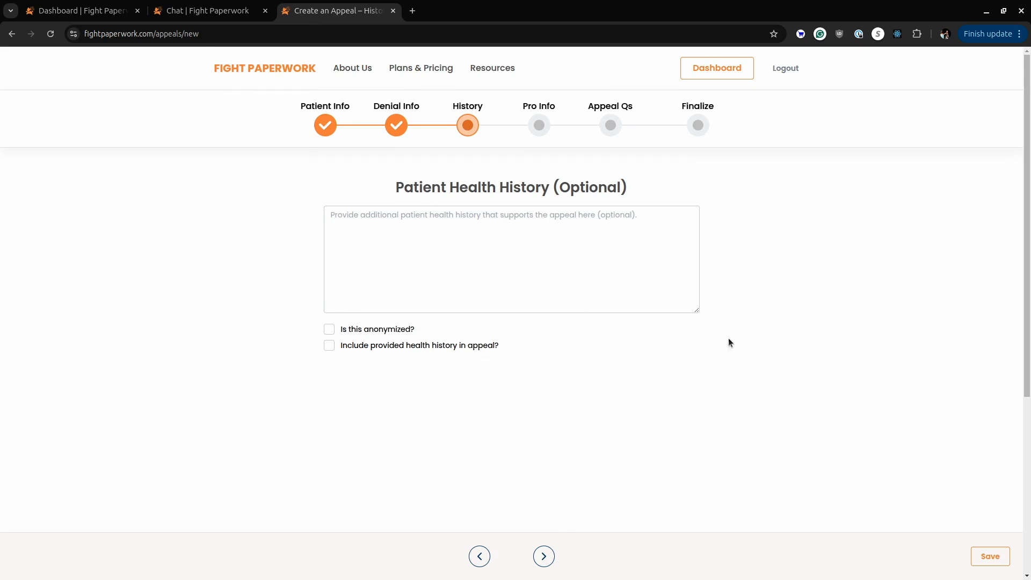
click(543, 556)
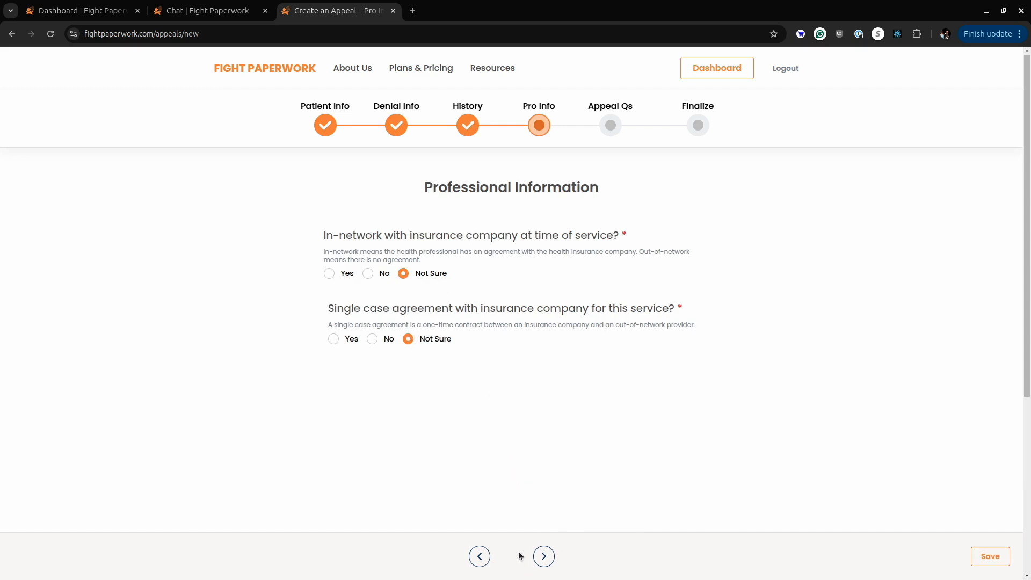
click(544, 555)
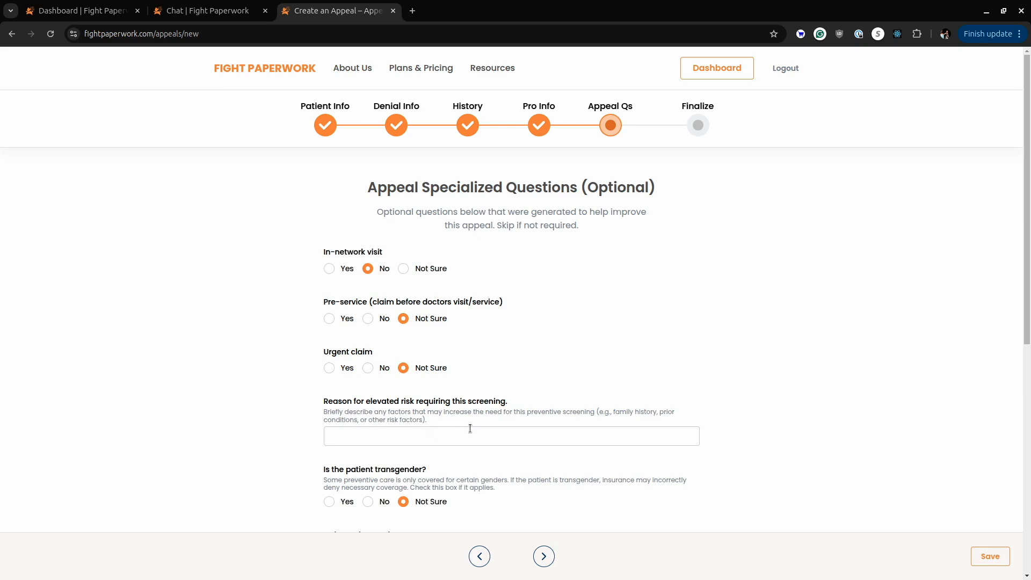
Answer "trans woman" for whether the patient is male and "yes" for recent HIV testing and STIs, and submit the appeal questions.
scroll(491, 378, down, 6)
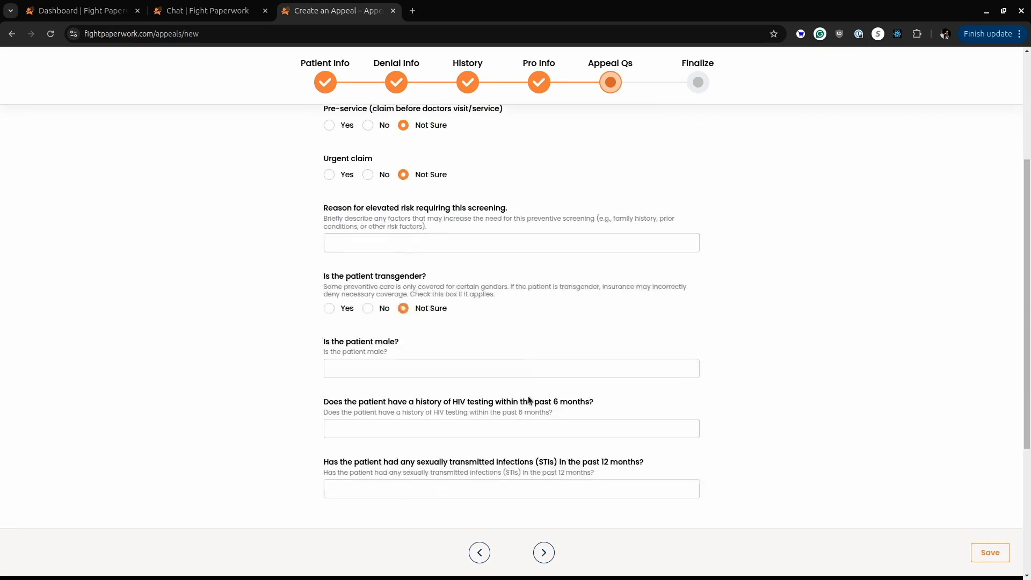
click(448, 239)
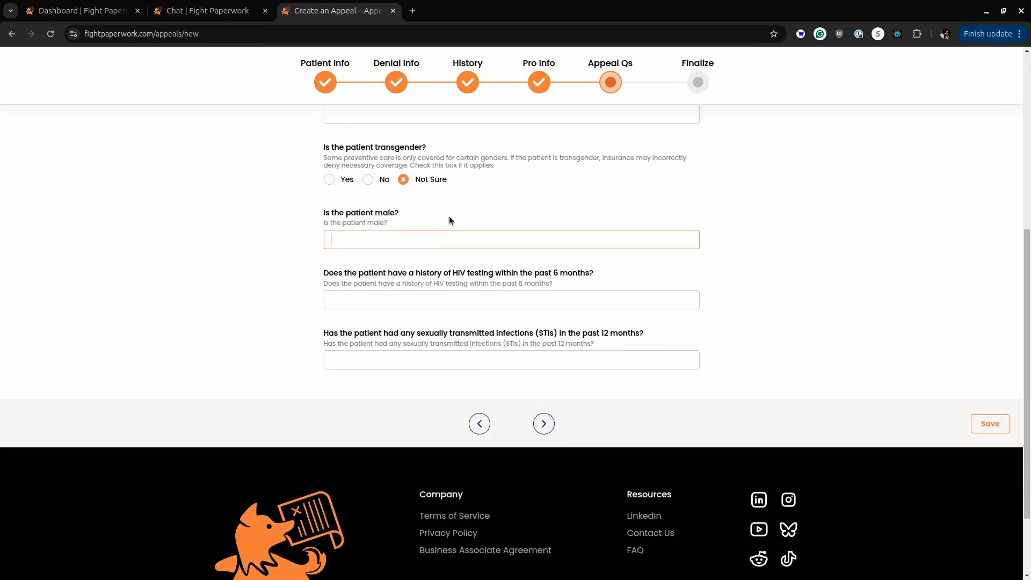
text(trans woman)
key(Tab)
text(yes)
key(Tab)
text(yes)
click(536, 432)
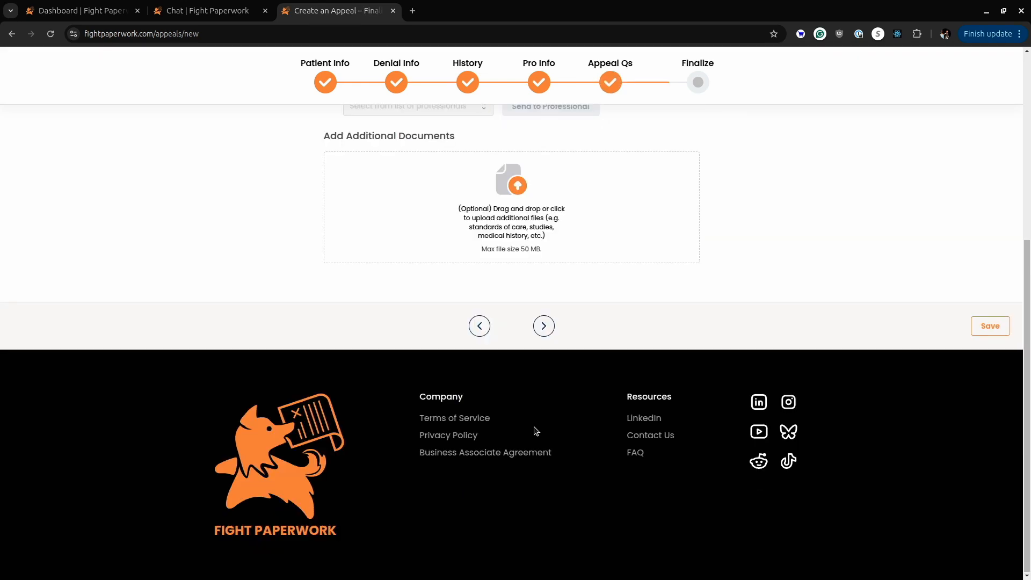
Keep "Submit appeal myself" without adding documents and generate the appeal letters.
scroll(459, 409, up, 5)
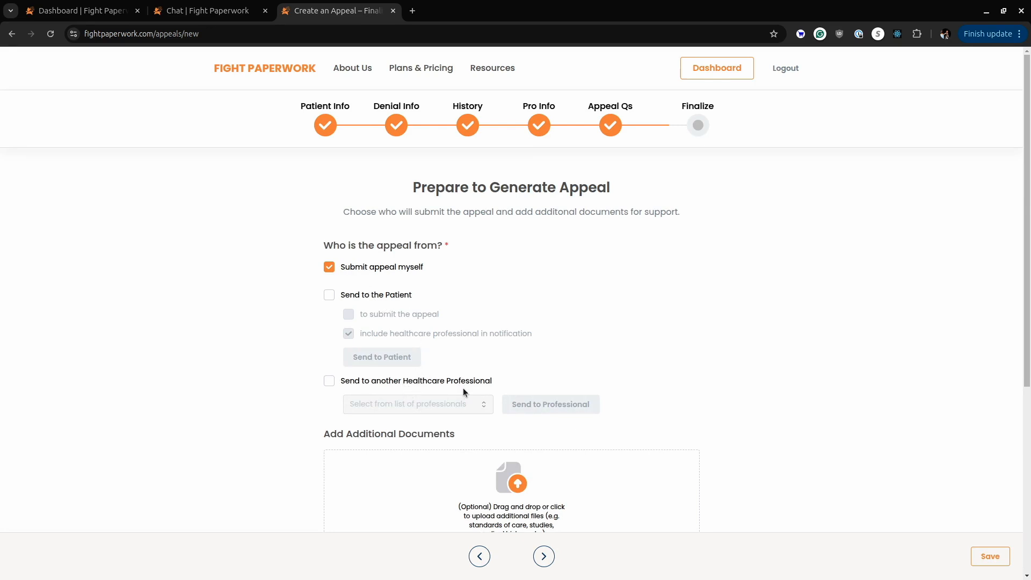
scroll(480, 359, down, 5)
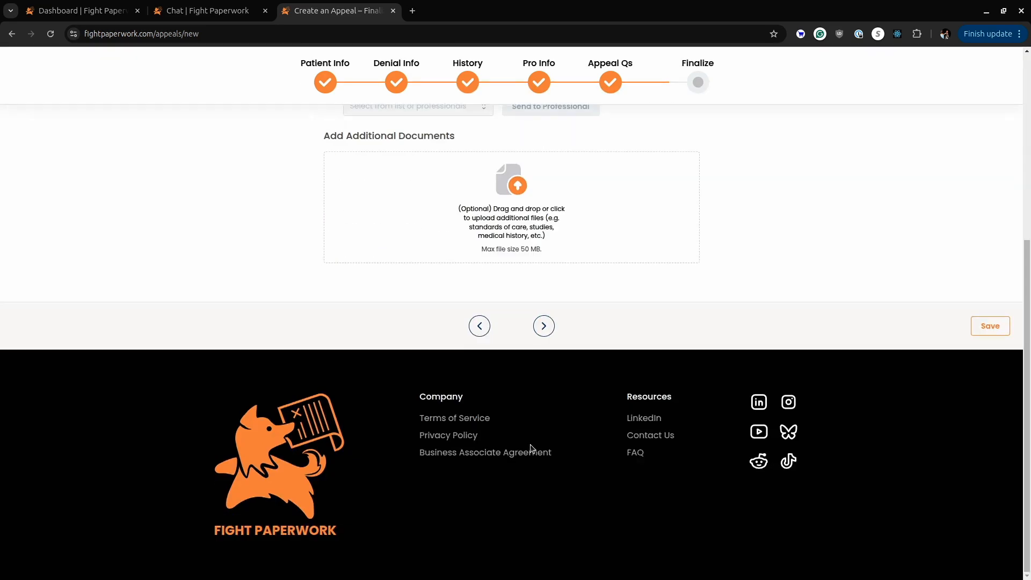
click(543, 326)
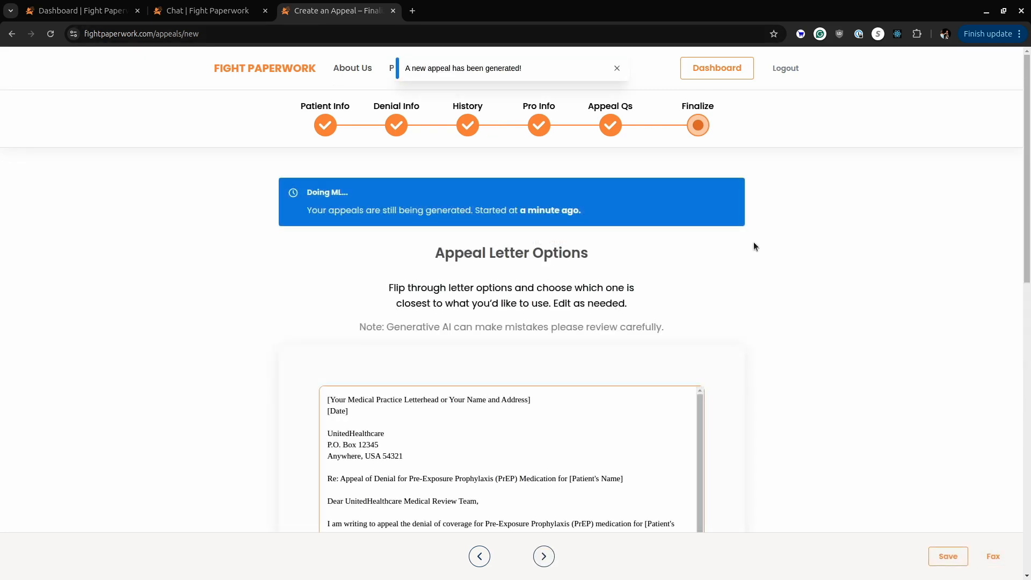
Review the first generated appeal letter, examining its opening, the patient description and the contact placeholders.
scroll(753, 241, down, 2)
scroll(753, 242, down, 3)
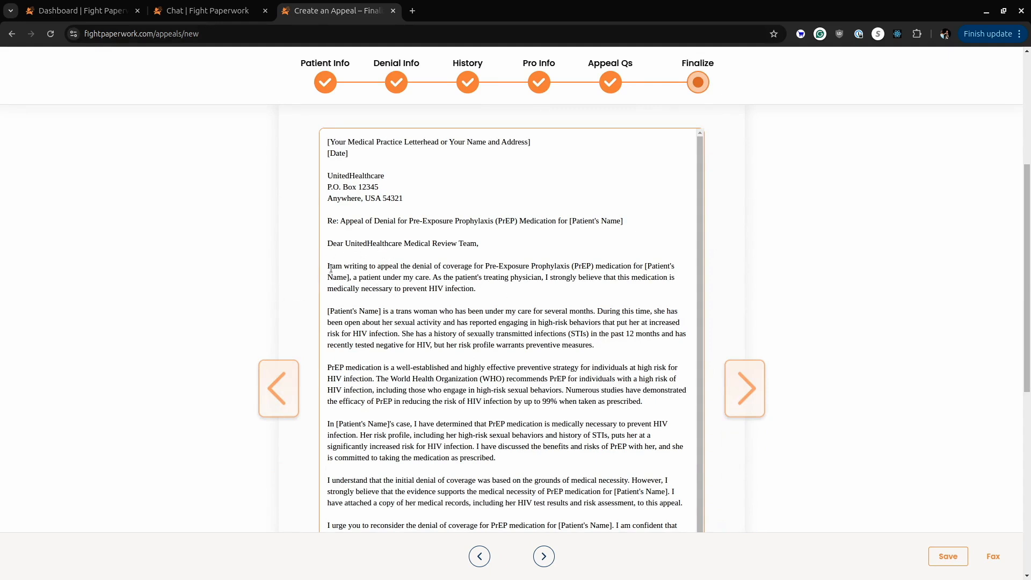
drag(386, 311, 570, 312)
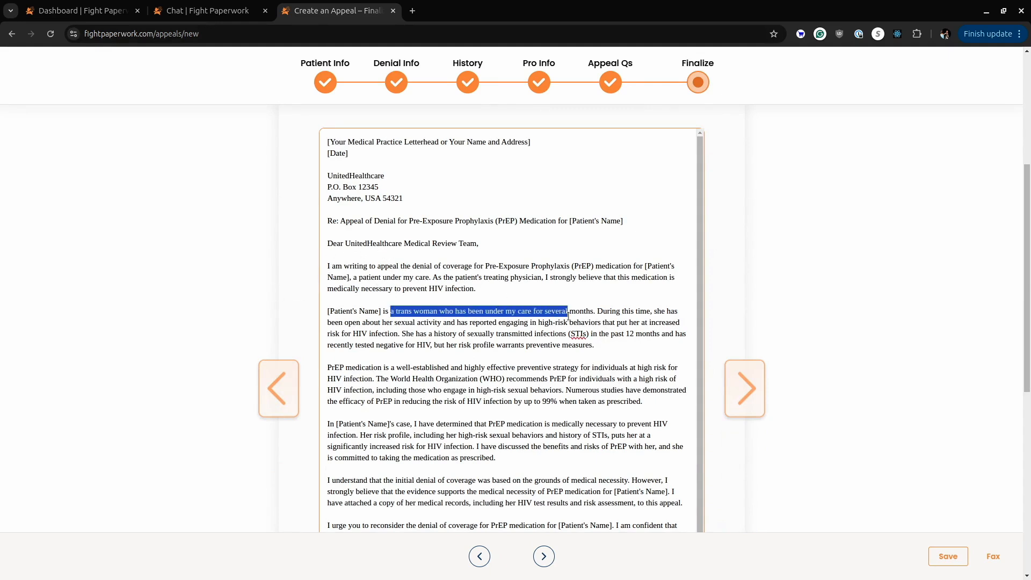
click(666, 334)
drag(329, 255, 586, 292)
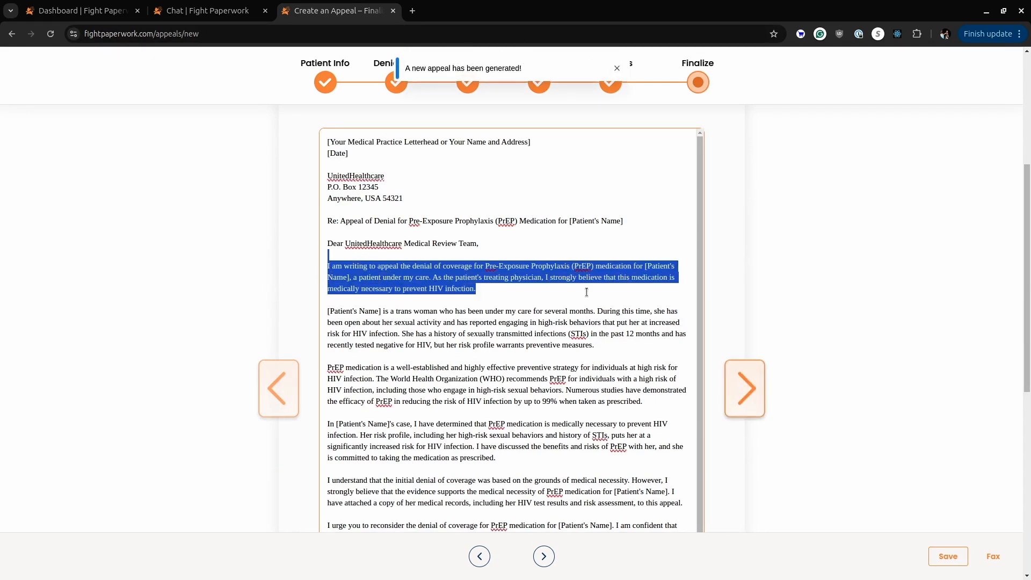
click(876, 281)
scroll(805, 290, up, 4)
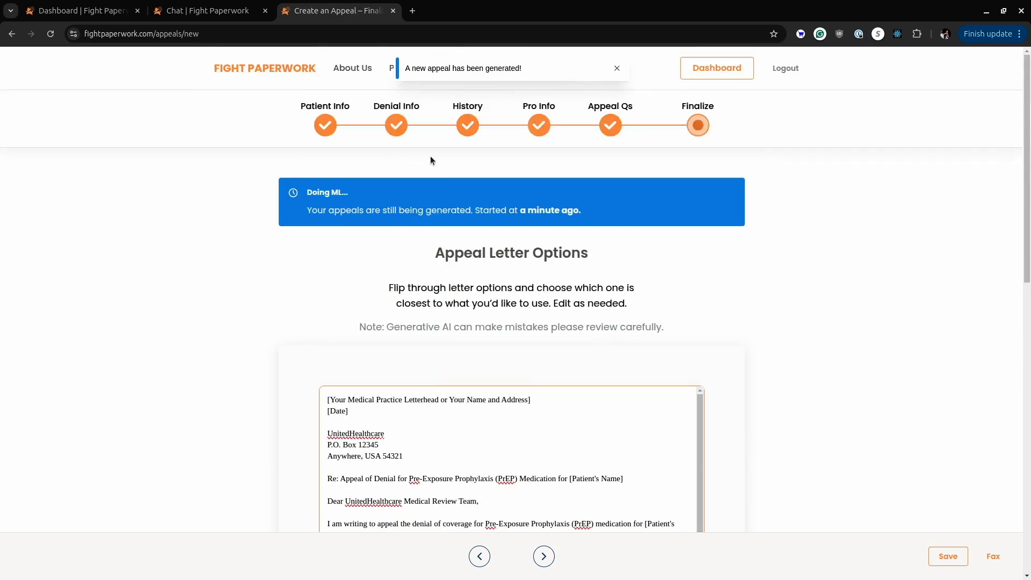
scroll(592, 279, down, 5)
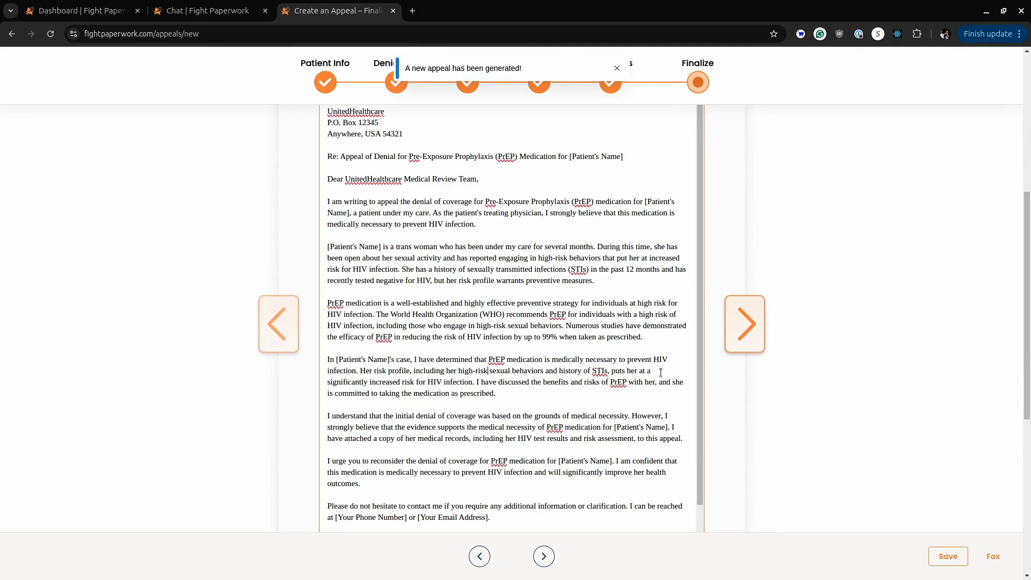
scroll(661, 370, down, 2)
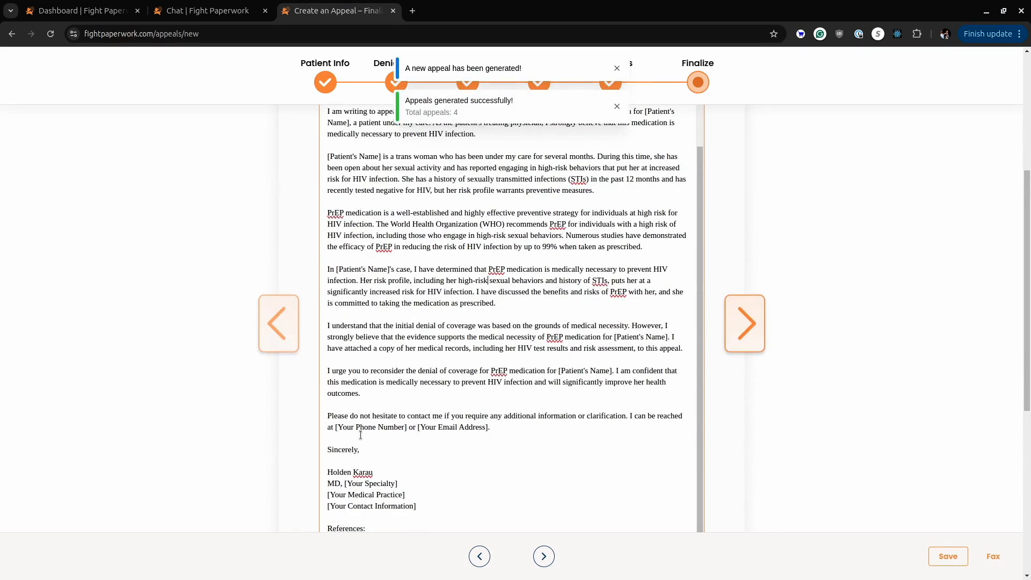
drag(330, 428, 417, 425)
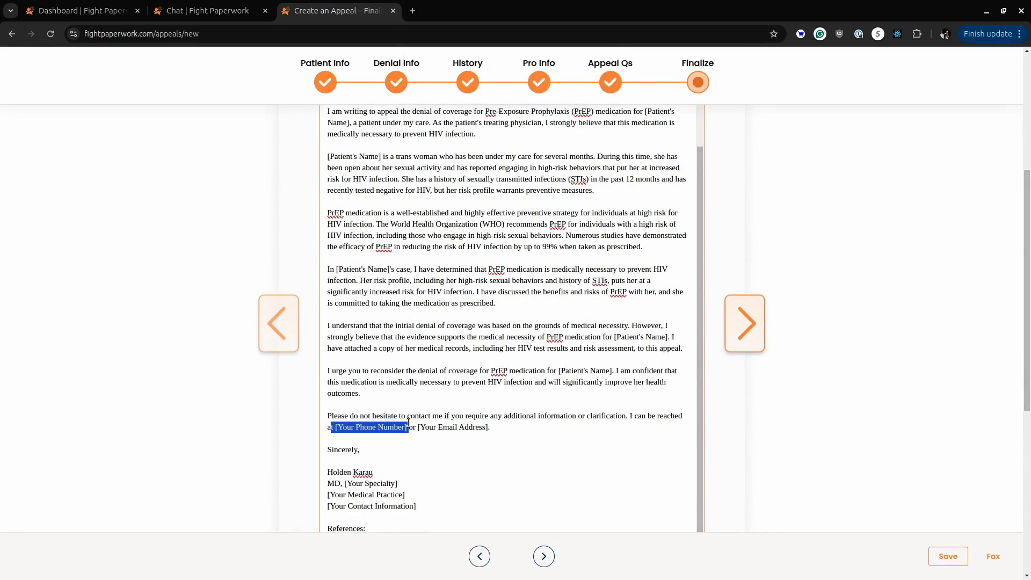
click(502, 422)
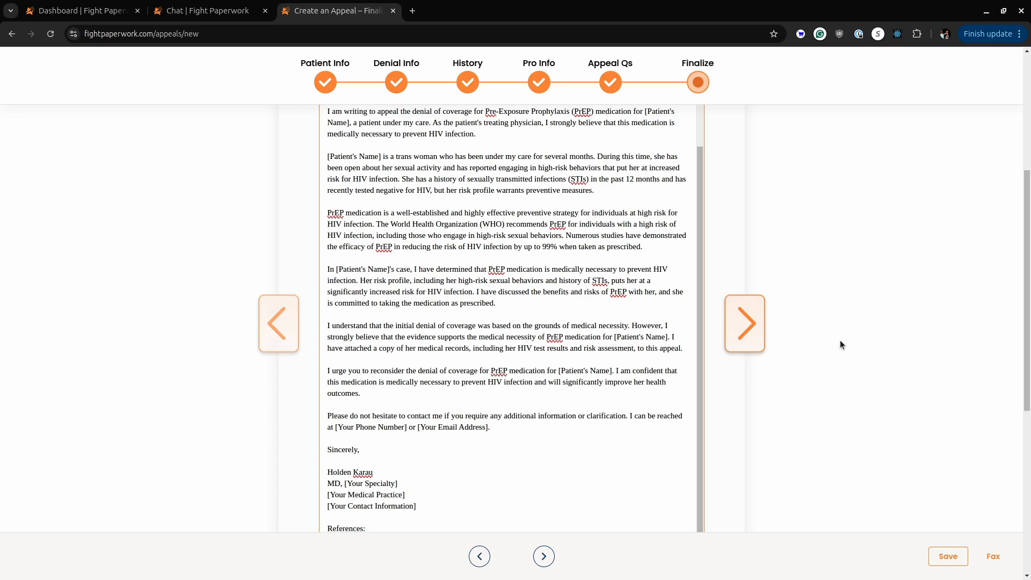
Save the appeal with the first letter after comparing the next option, and look over the saved appeal.
click(759, 337)
scroll(430, 339, up, 3)
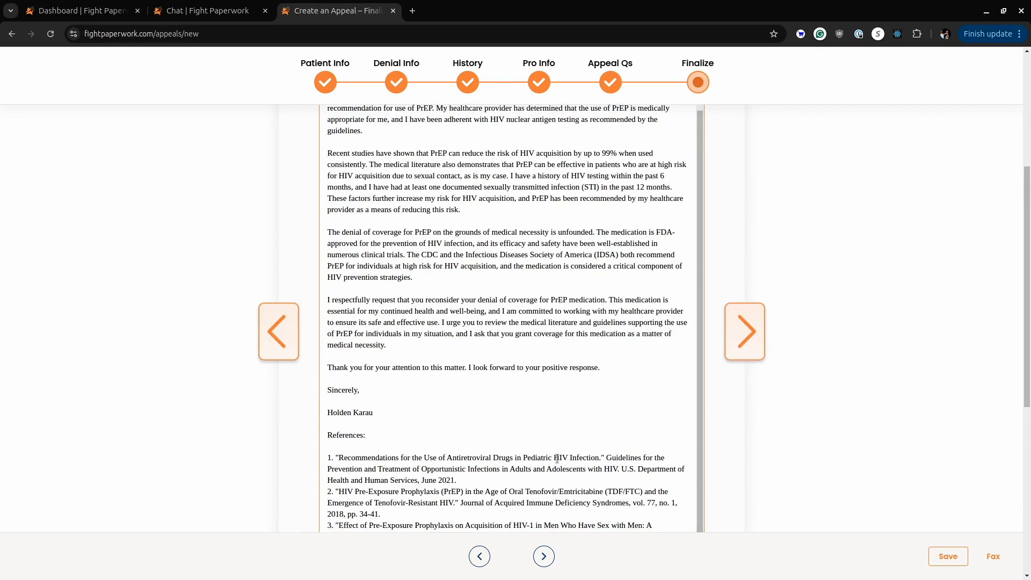
scroll(652, 429, up, 1)
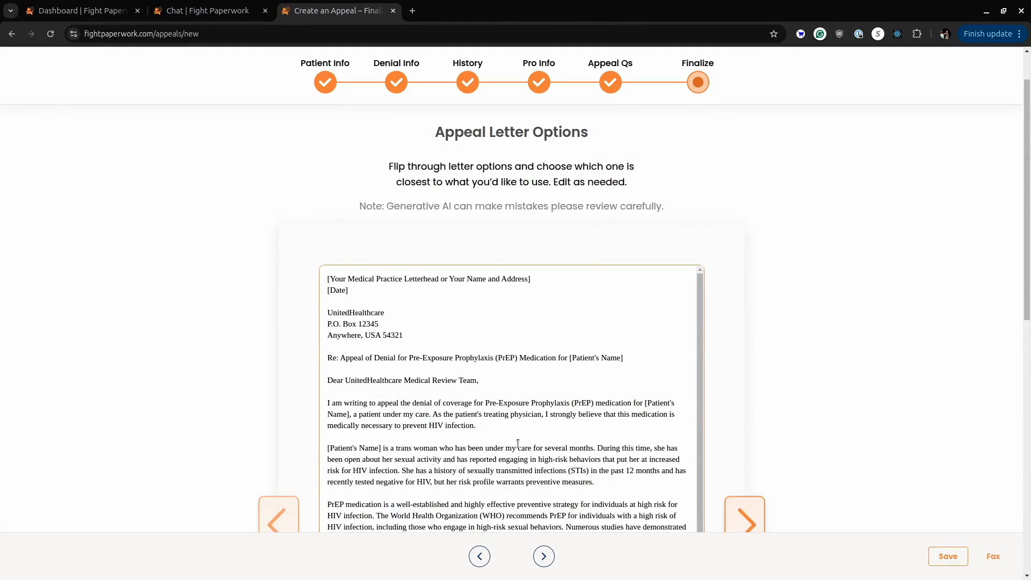
click(687, 379)
scroll(843, 417, down, 1)
click(945, 558)
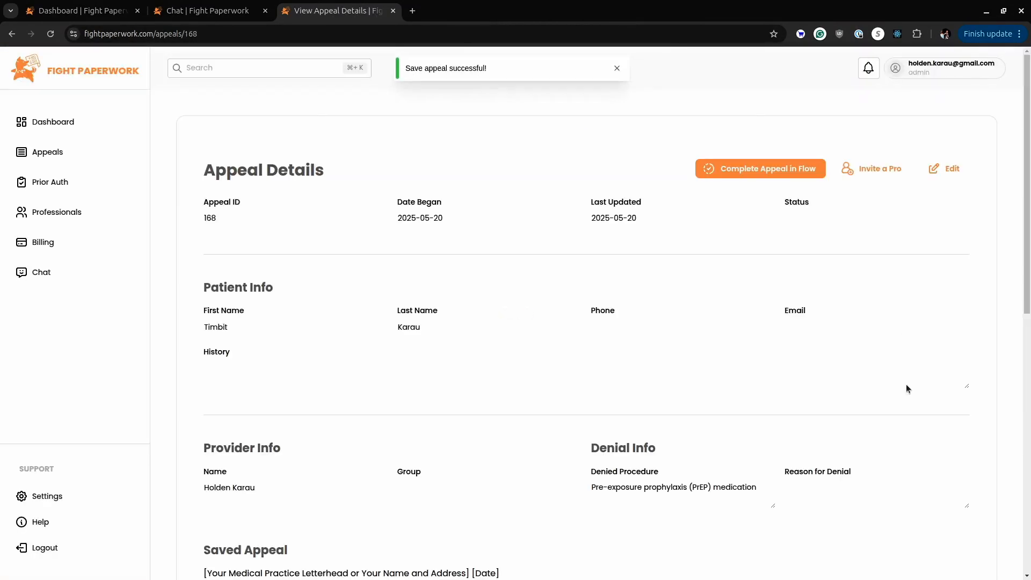
scroll(813, 429, down, 10)
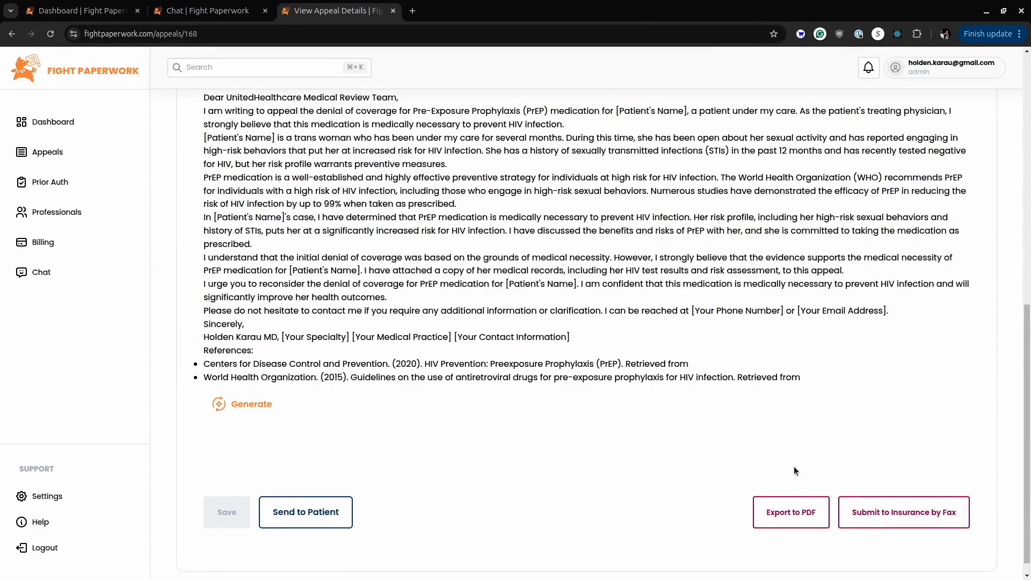
scroll(789, 464, up, 3)
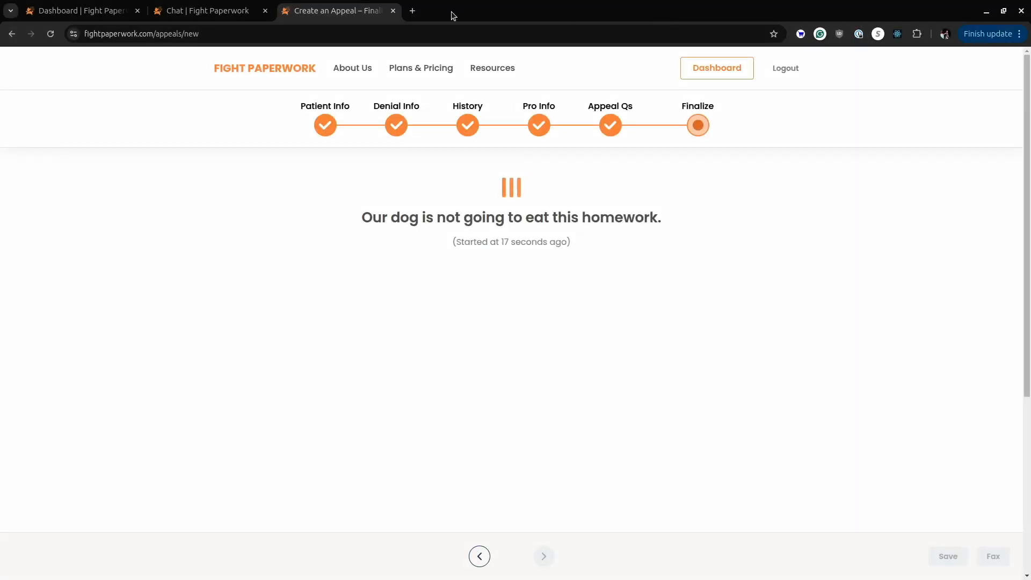
In the open Chat page, ask "Hello, what information do I need for a GLP-1 appeal?".
click(177, 8)
text(Hello)
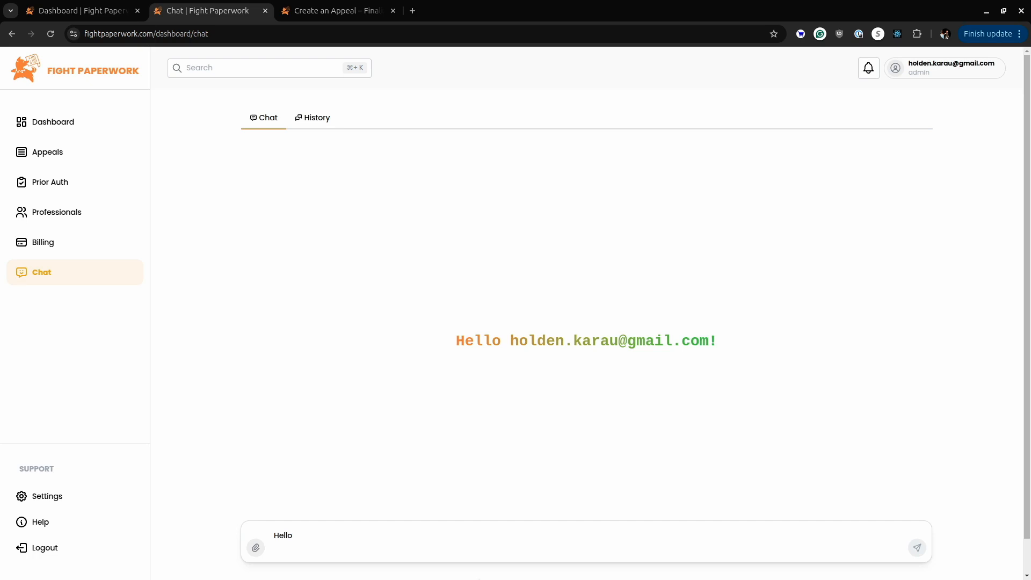
text(wh)
key(BackSpace)
key(BackSpace)
key(BackSpace)
text(, what information do I need for a GLP-1 appeal?)
key(Return)
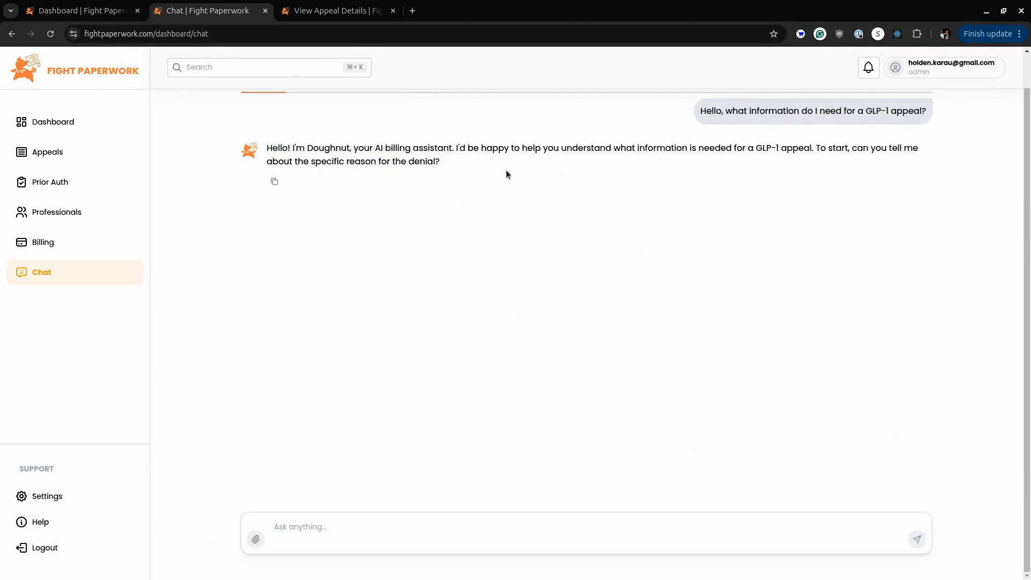
Reply in the chat "It was denied as not medically necessary." and look over the list of details the assistant requests.
triple_click(382, 148)
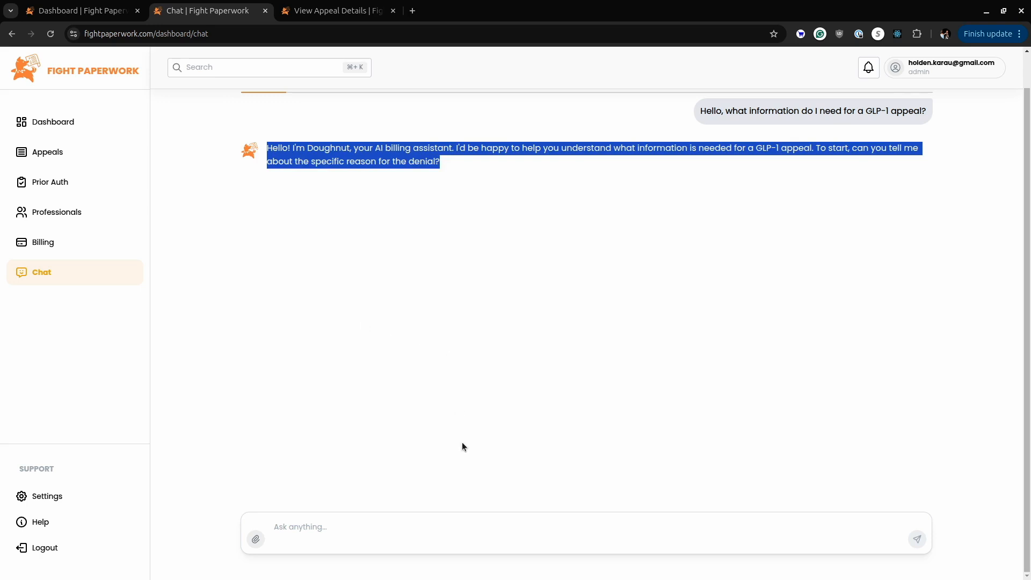
click(442, 520)
text(It was denied as not)
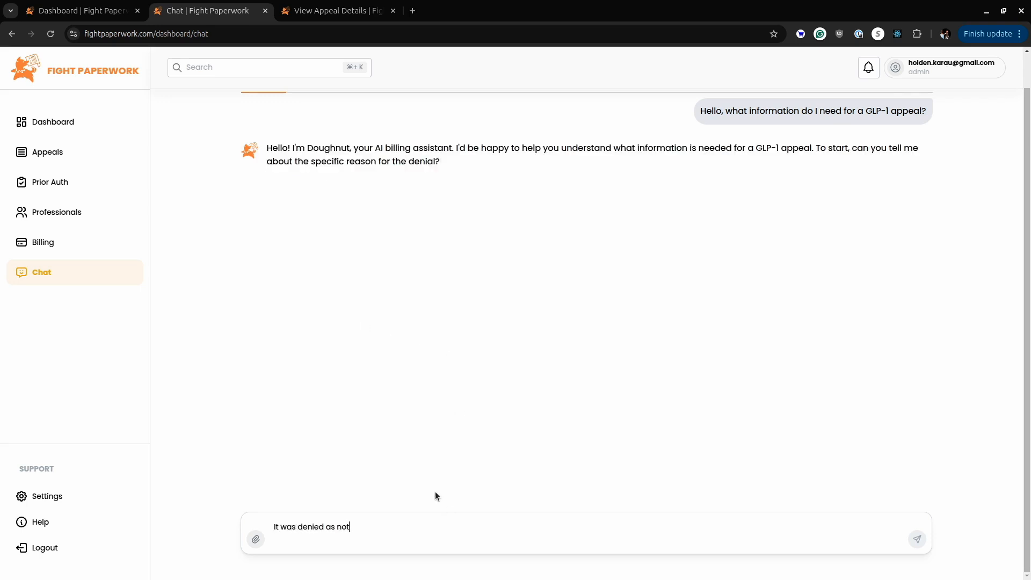
text( medically necessary.)
key(Return)
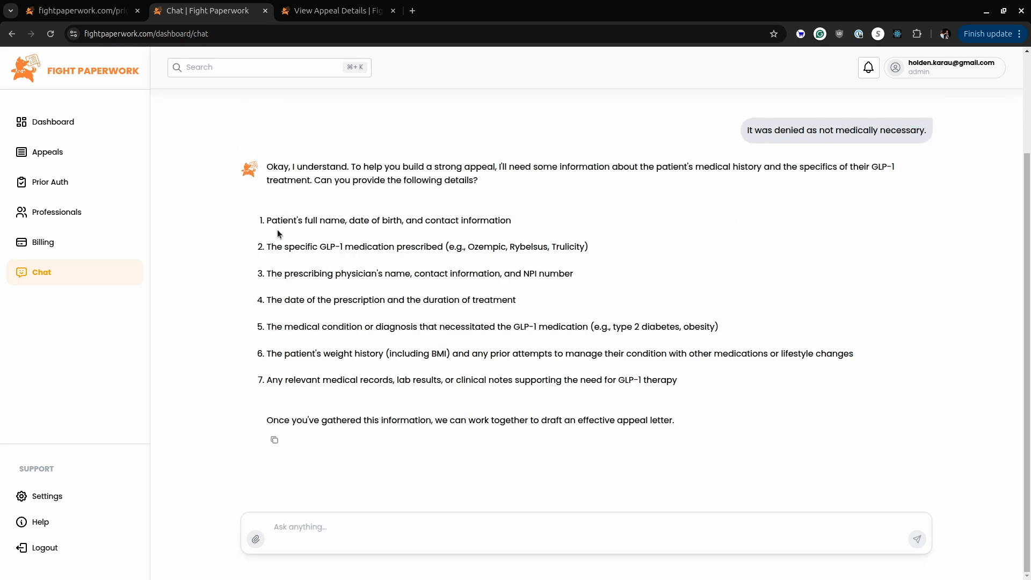
drag(255, 211, 819, 398)
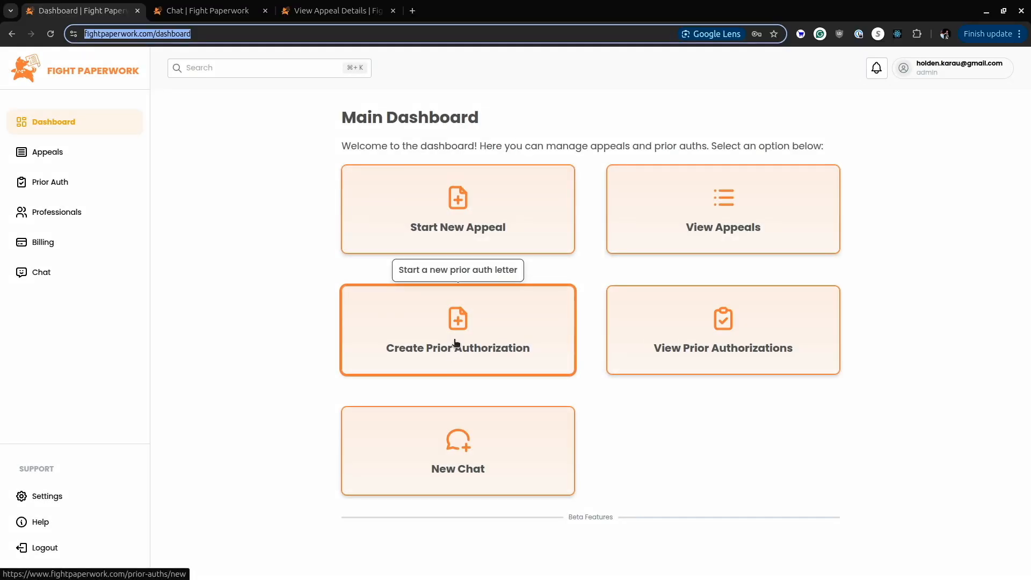
Start a new prior authorization request and enter the patient's full name and ID number.
click(454, 342)
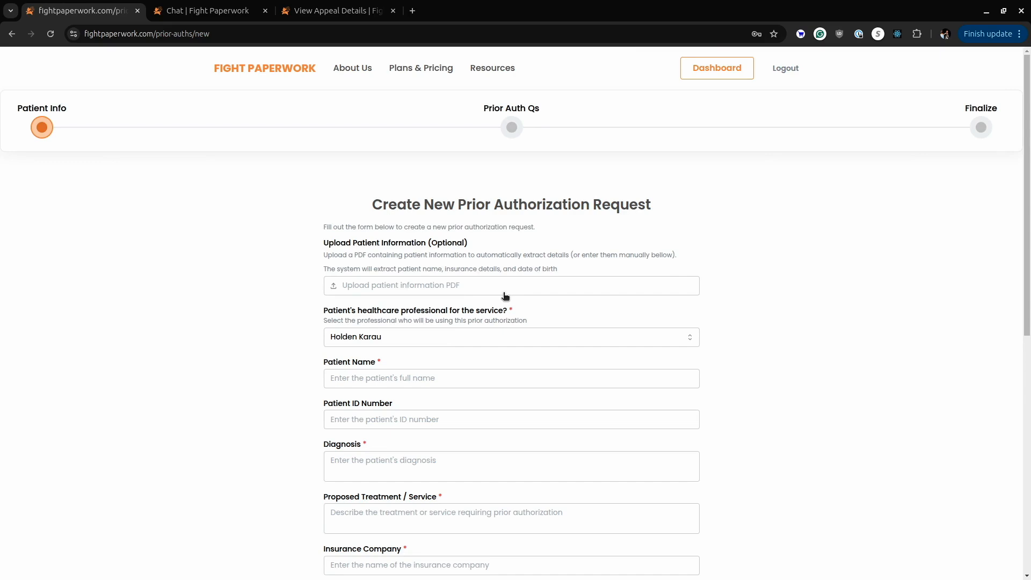
click(483, 375)
text(Timbit Karau)
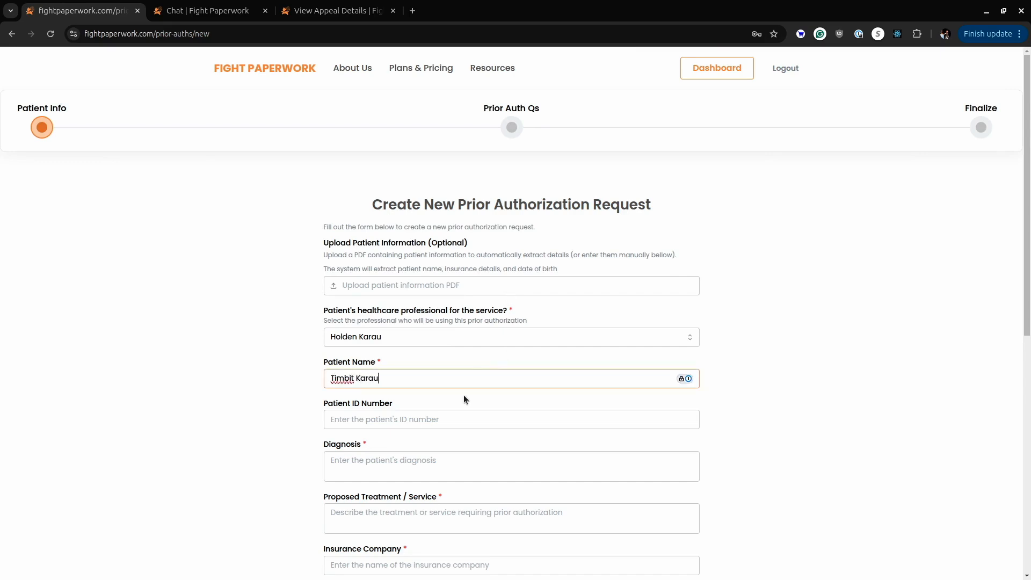
key(Tab)
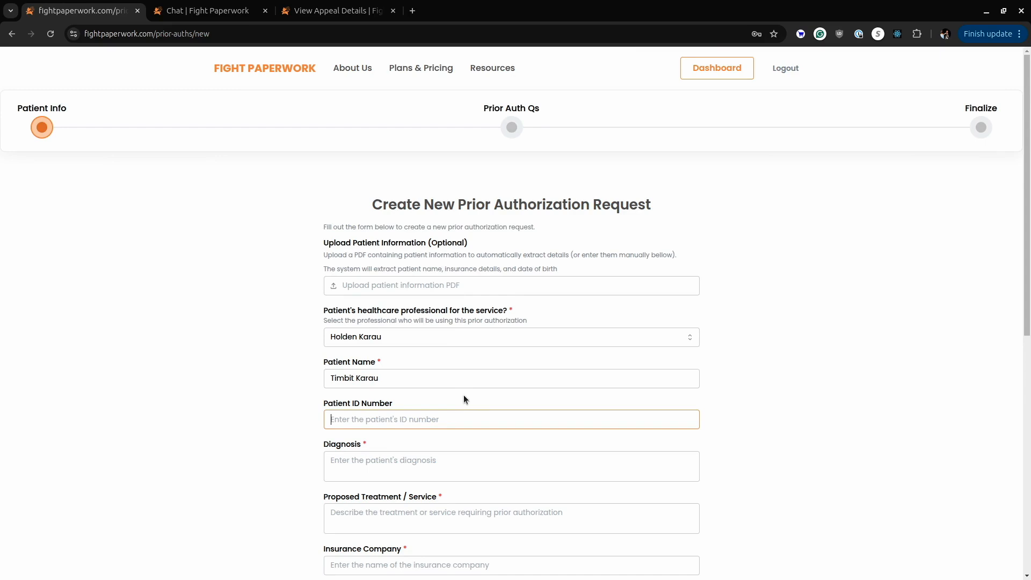
text(1)
key(Tab)
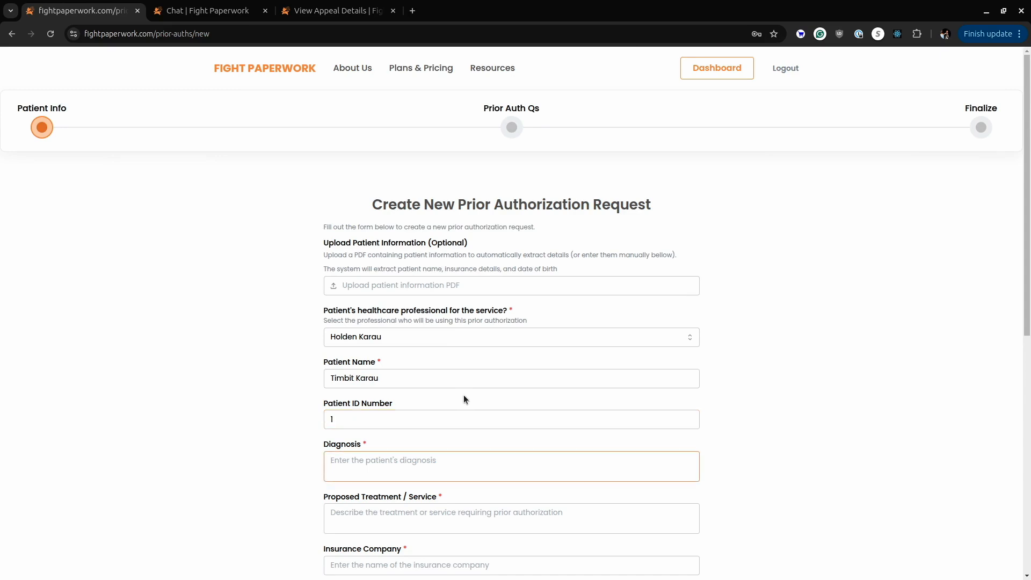
Enter the diagnosis "obesity", the proposed treatment "glp-1" and the insurance company "united healthcare".
text(obesity)
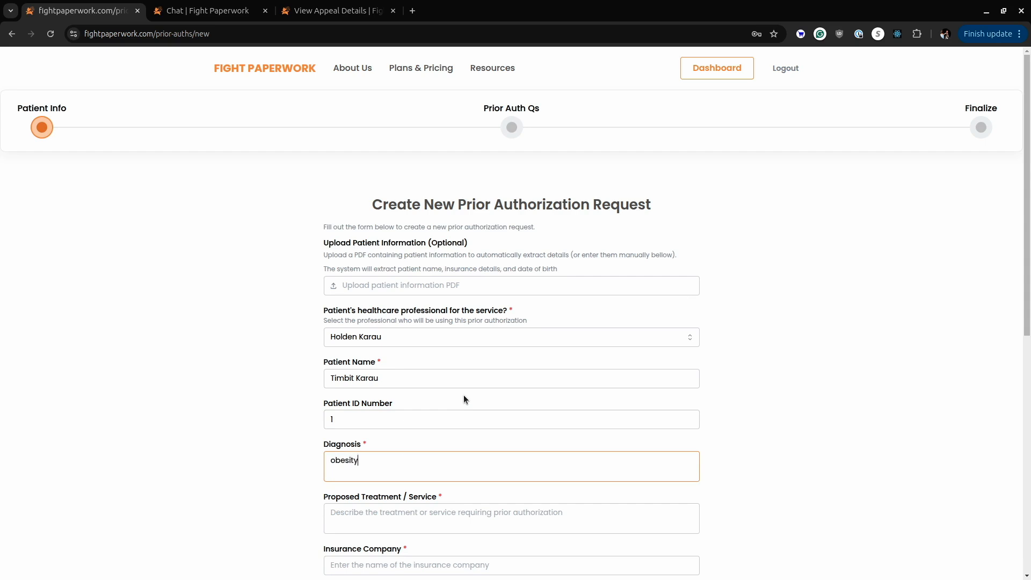
key(Tab)
text(glp-1)
key(Tab)
text(united healthcare)
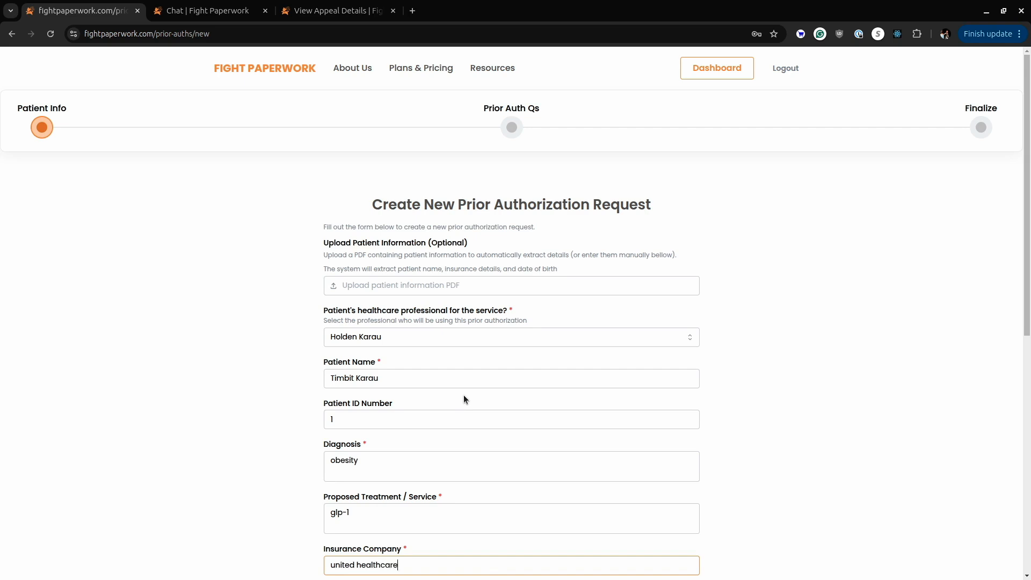
Leave the insurance plan ID blank, mark the request as urgent and submit it with the Letter option.
key(Tab)
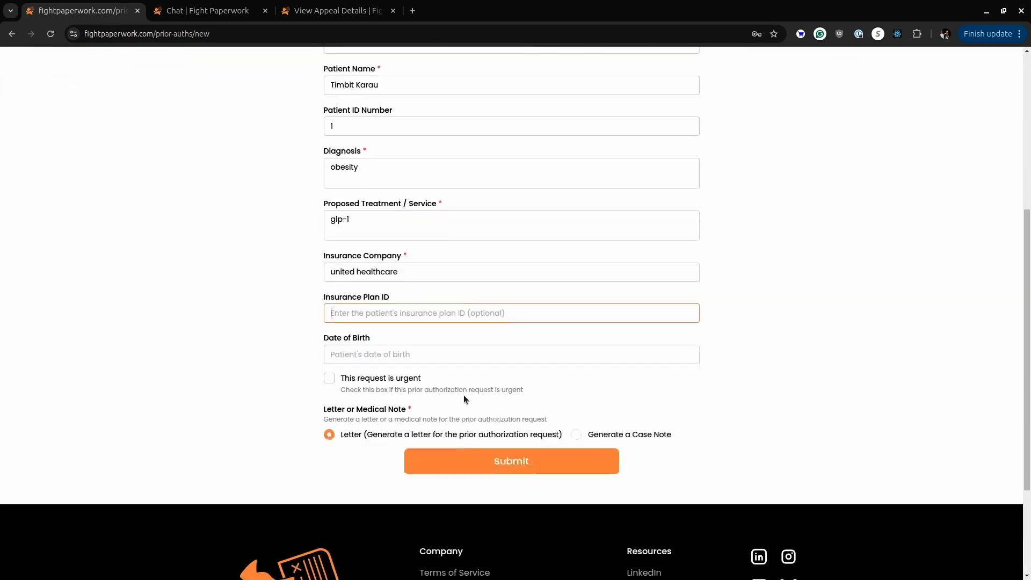
click(401, 377)
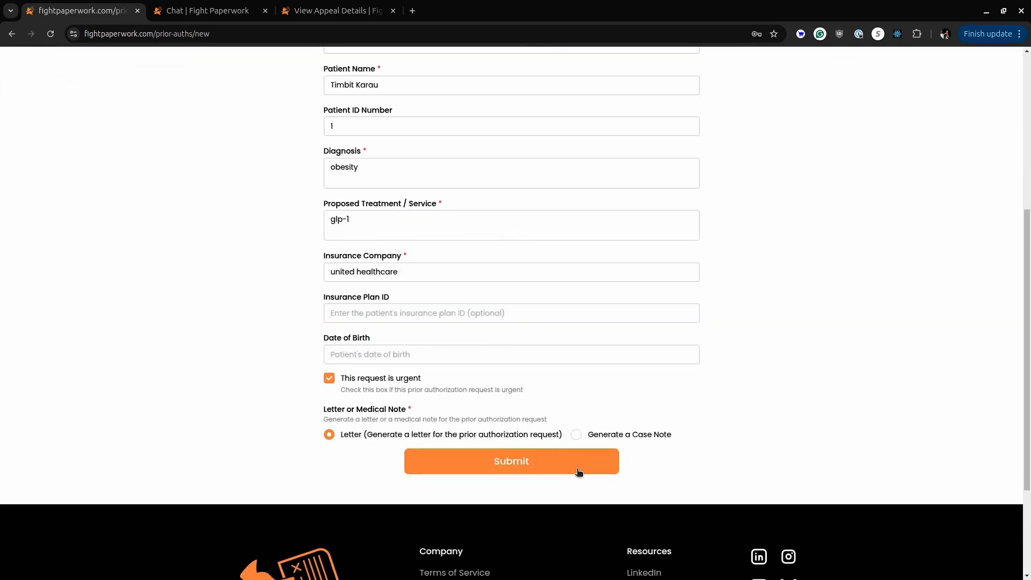
click(577, 469)
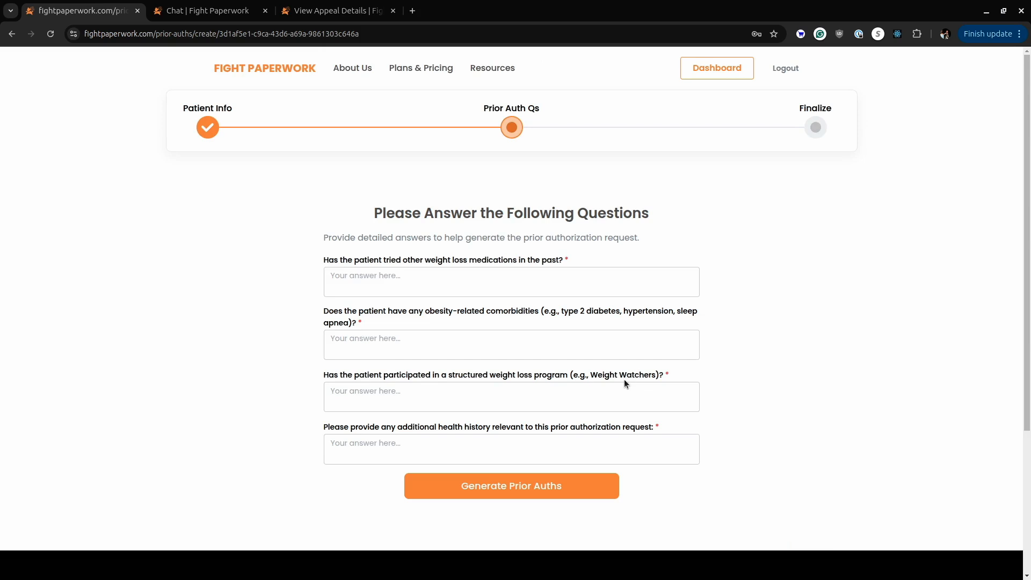
Answer "Yes, weight watchers for 12 months", "Type 2 Diabetes", "Weight Watchers for 12 months" and "None", and generate the prior authorizations.
click(582, 275)
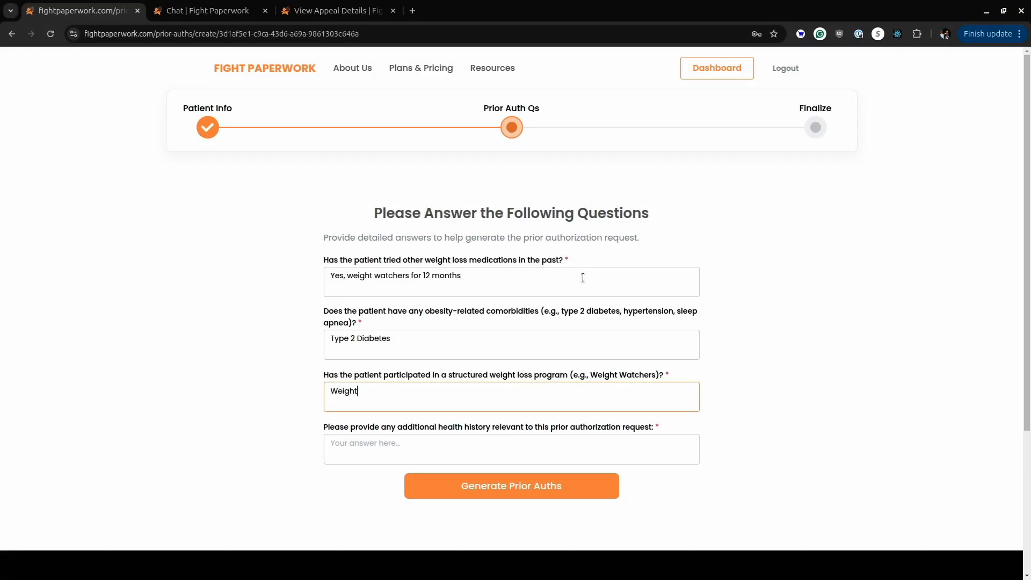
text(Watchers for 12 months)
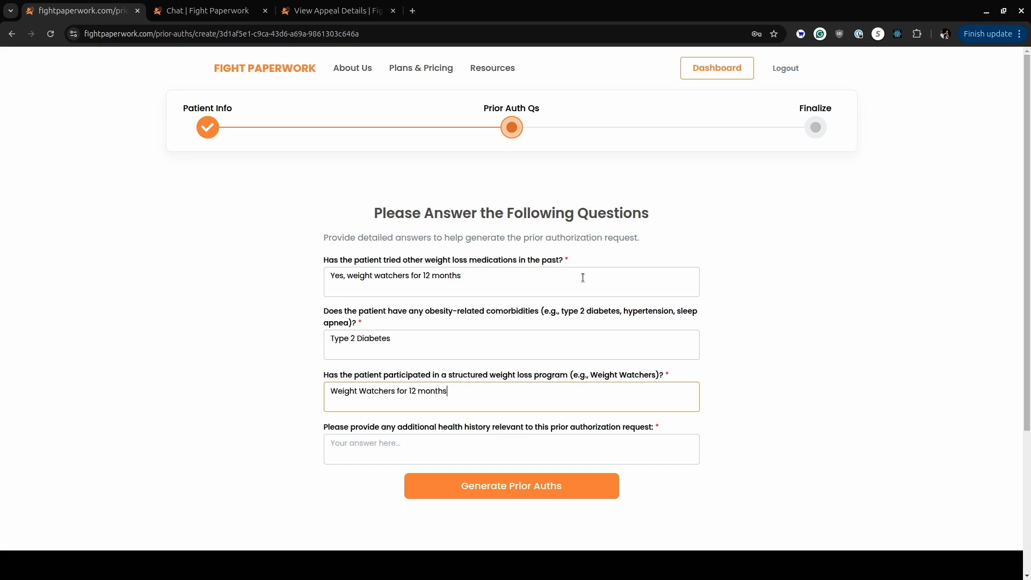
key(Tab)
text(None)
key(Tab)
key(Return)
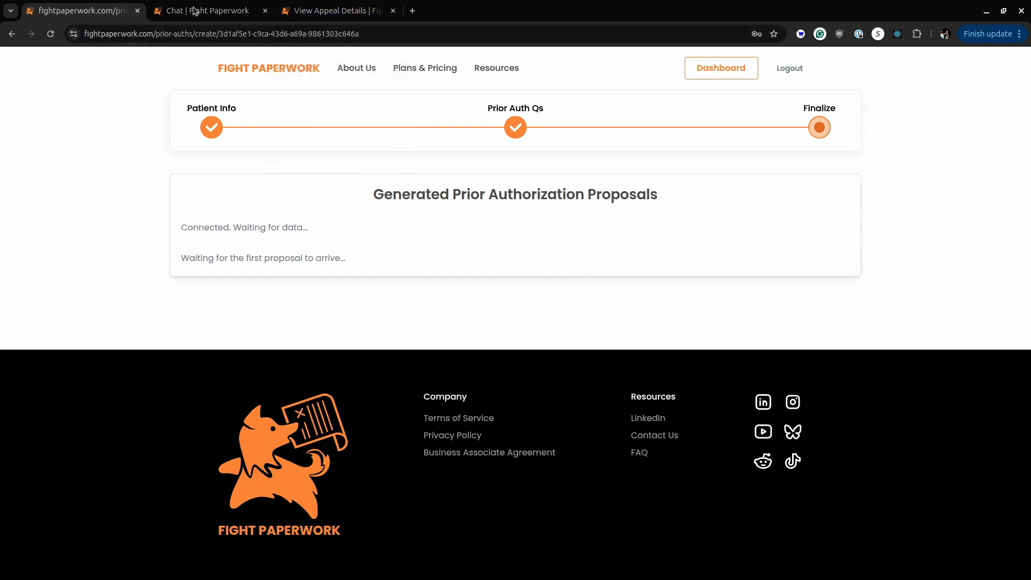
Review the generated proposal, examining the patient and provider placeholders, clinical justification, supporting evidence and billing codes.
scroll(823, 226, down, 2)
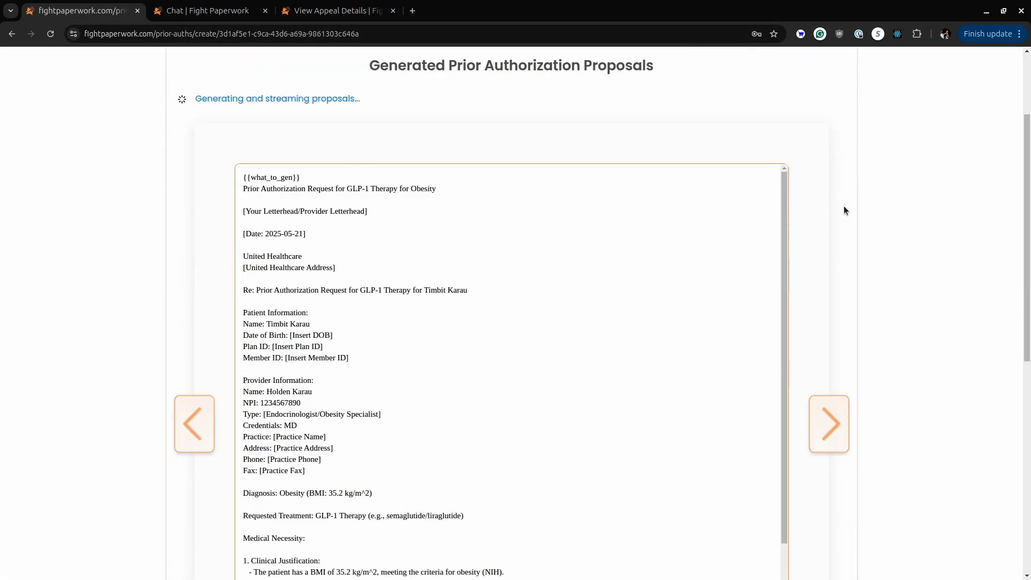
scroll(913, 282, down, 3)
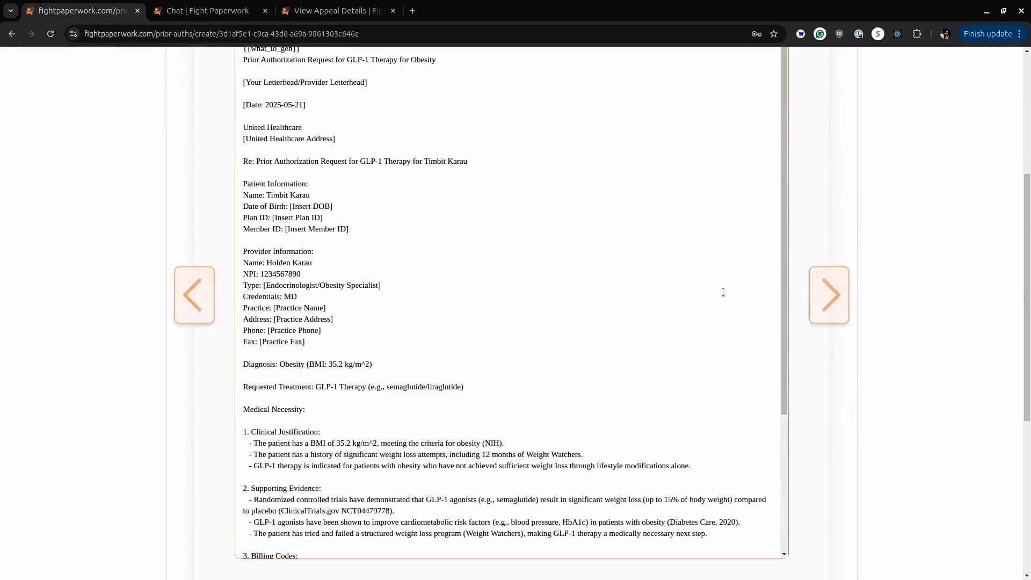
scroll(705, 295, down, 4)
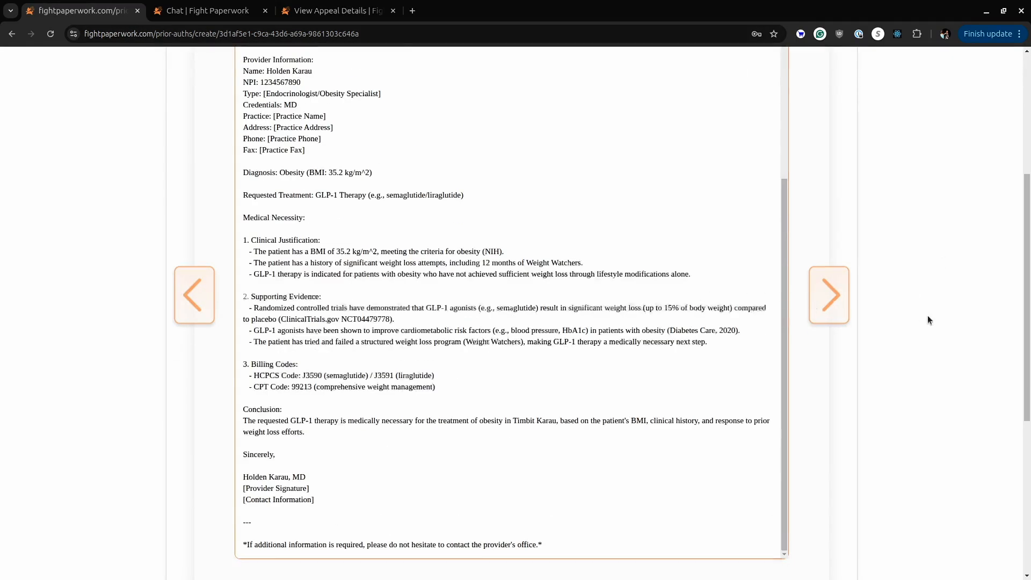
scroll(926, 314, down, 3)
click(346, 180)
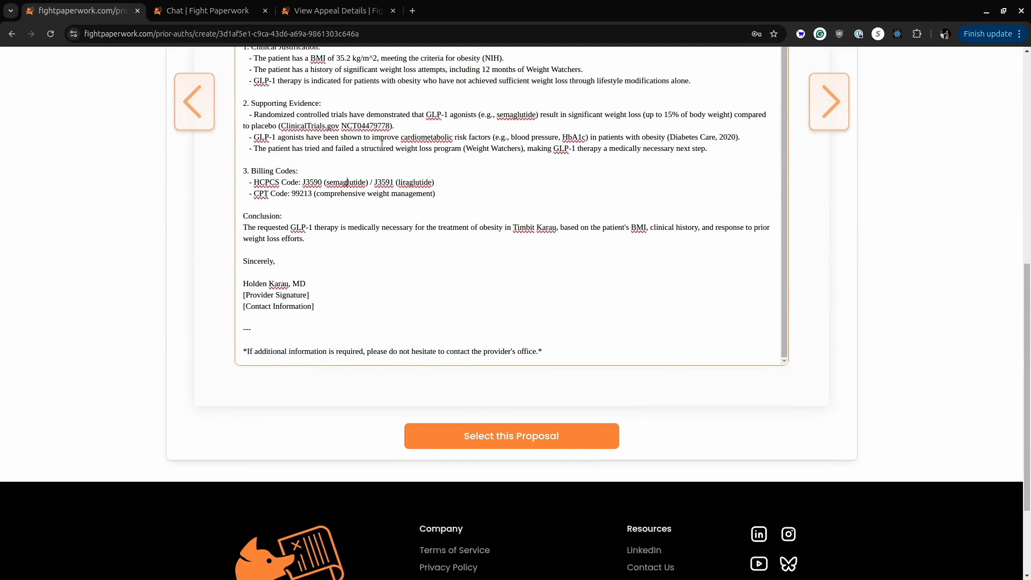
double_click(347, 60)
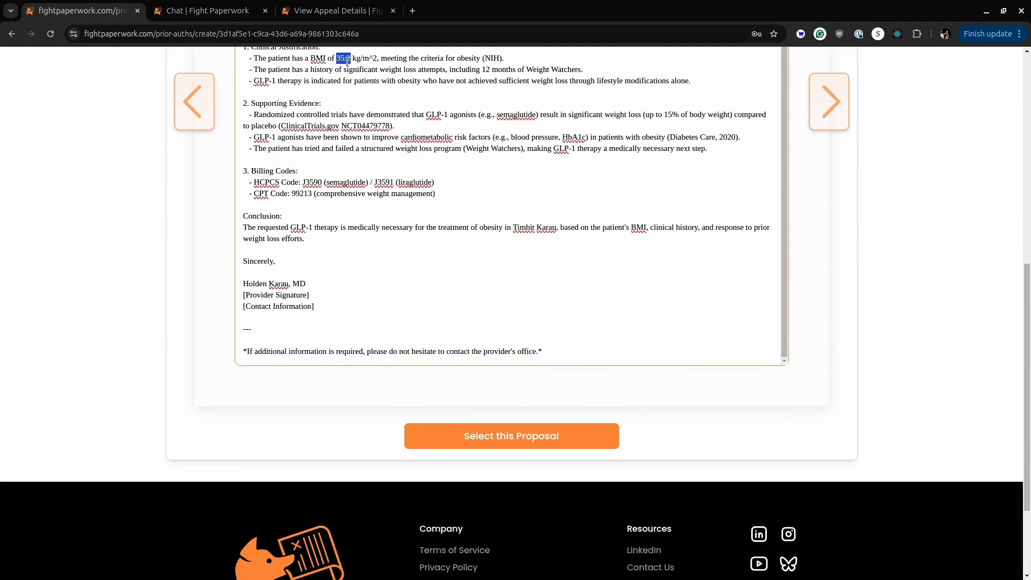
Select the reviewed proposal and look over the saved prior authorization details before returning to the site's main page.
click(572, 441)
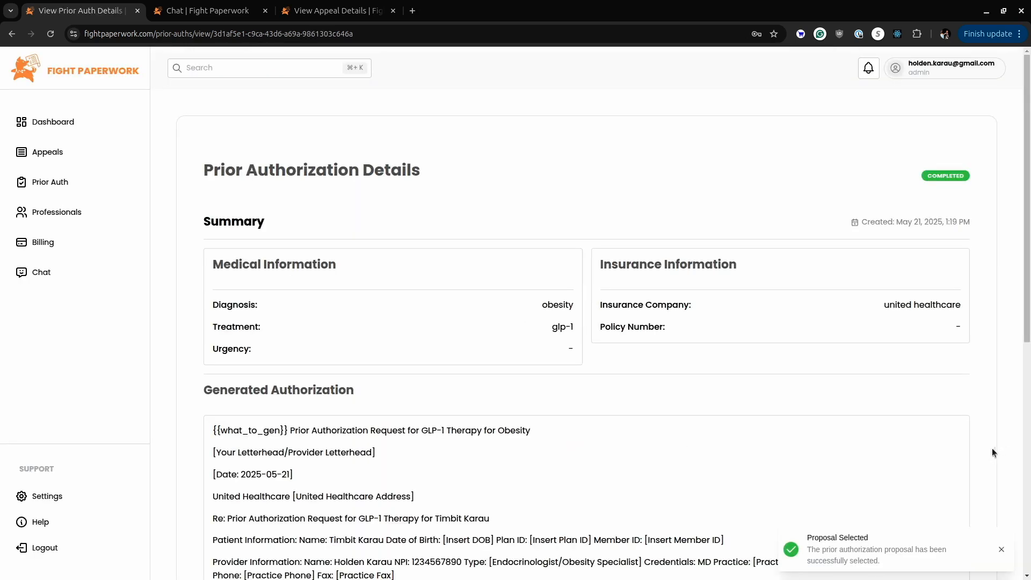
scroll(621, 435, down, 8)
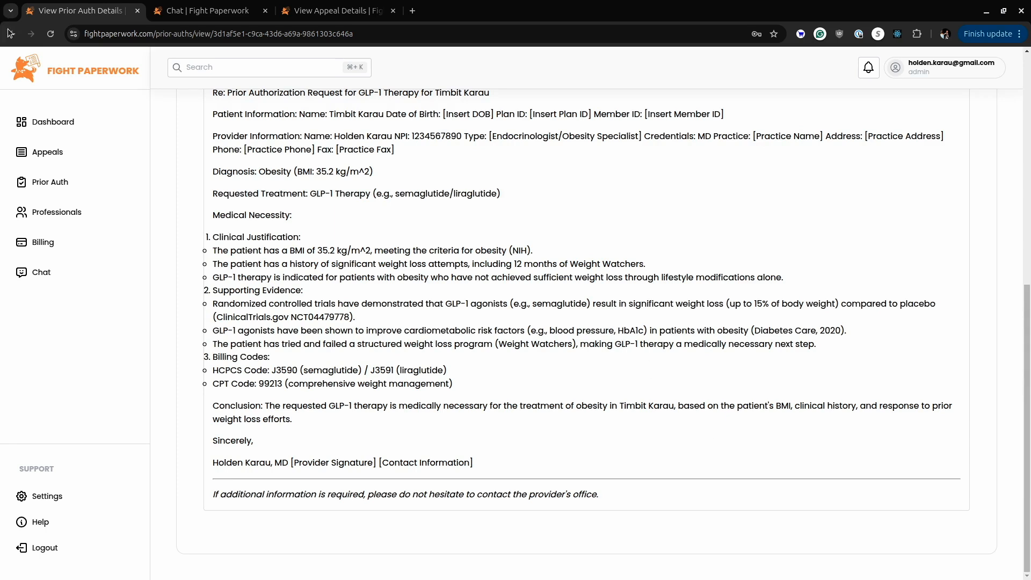
click(42, 74)
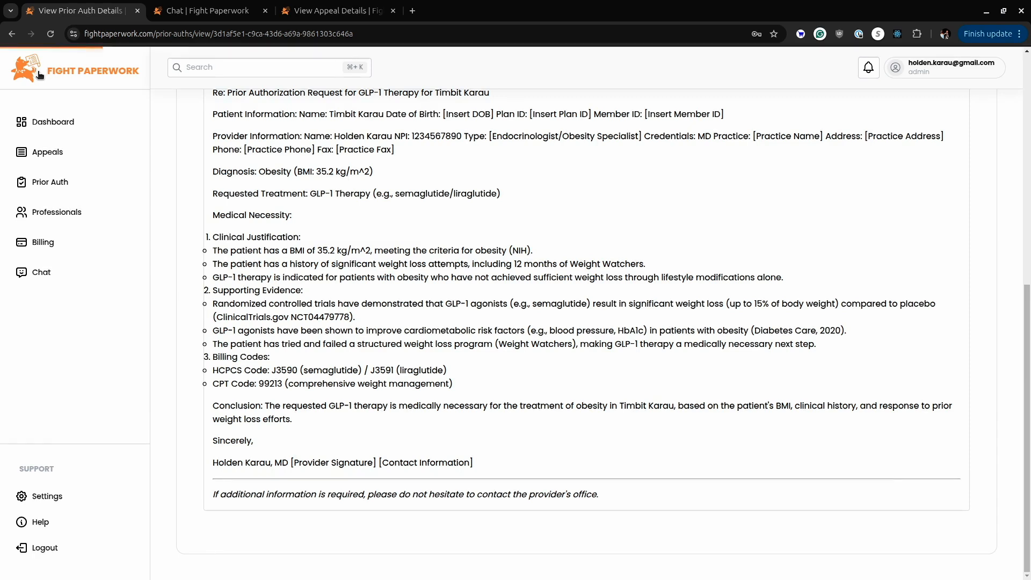